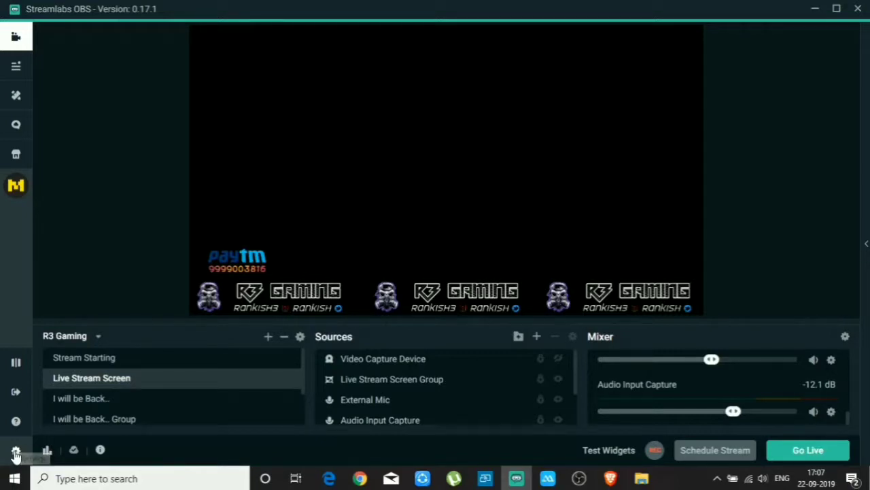
- Open the settings window, maximize it, and review the General options for output and source alignment snapping
click(16, 452)
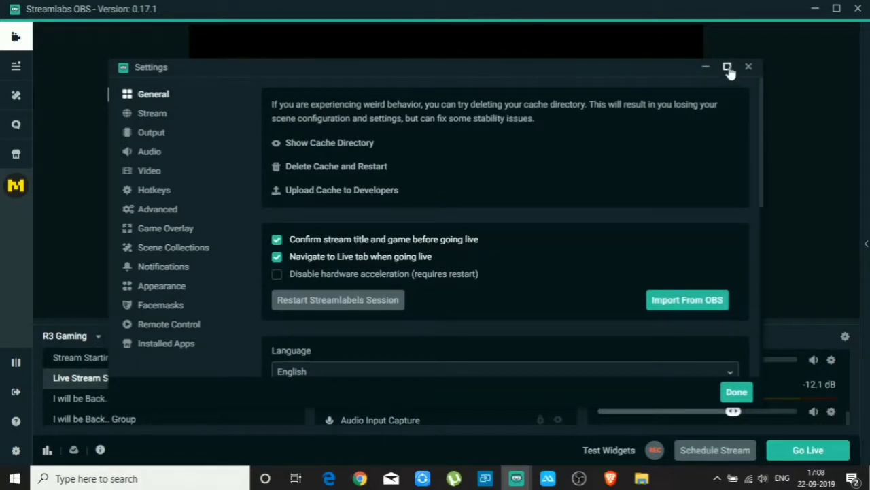
click(728, 68)
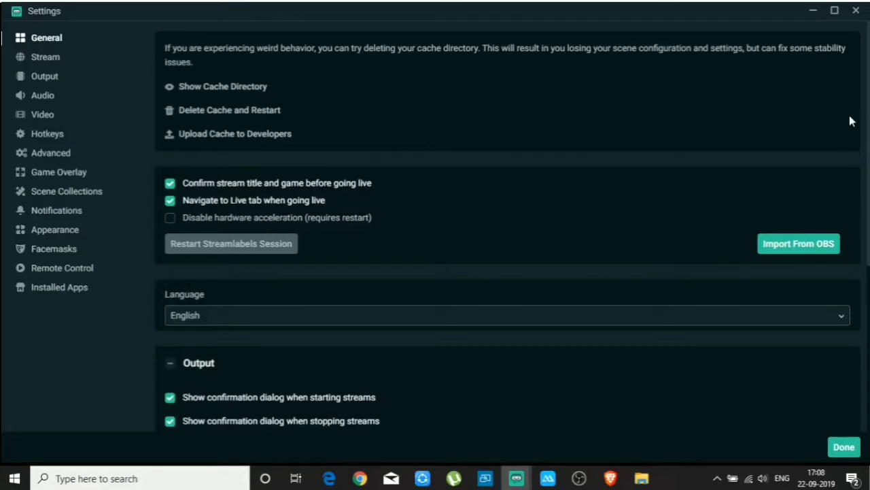
scroll(850, 115, down, 1)
scroll(861, 121, down, 2)
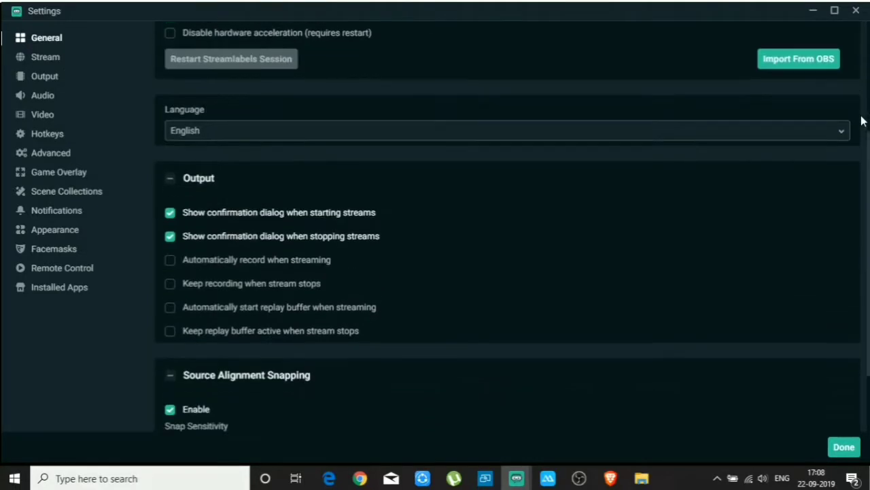
scroll(855, 195, down, 2)
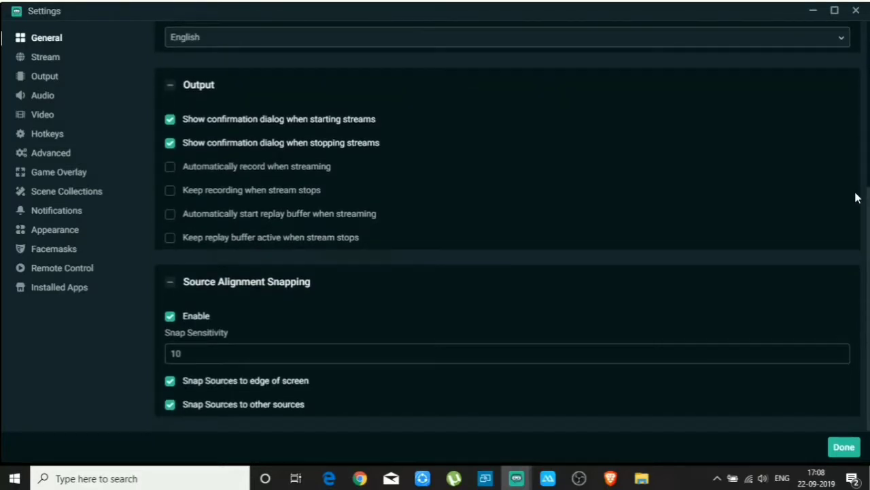
scroll(857, 197, up, 3)
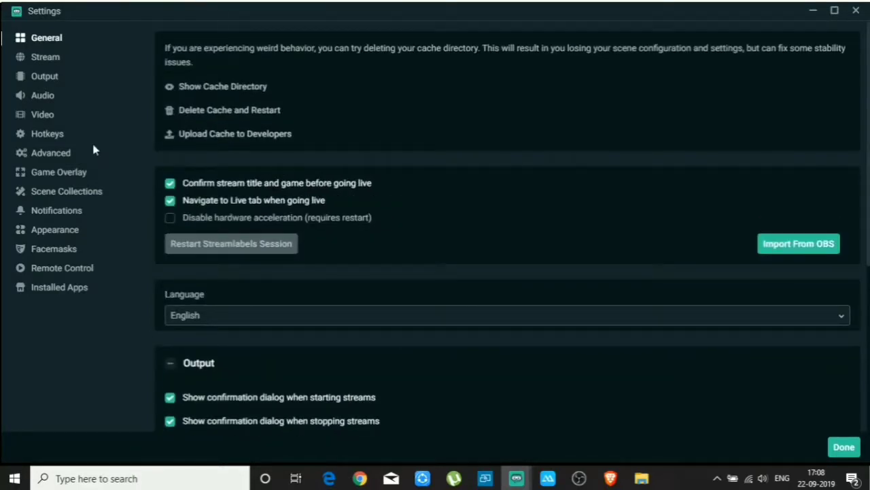
- Open the Stream settings and set the stream type to Streaming Services
click(45, 58)
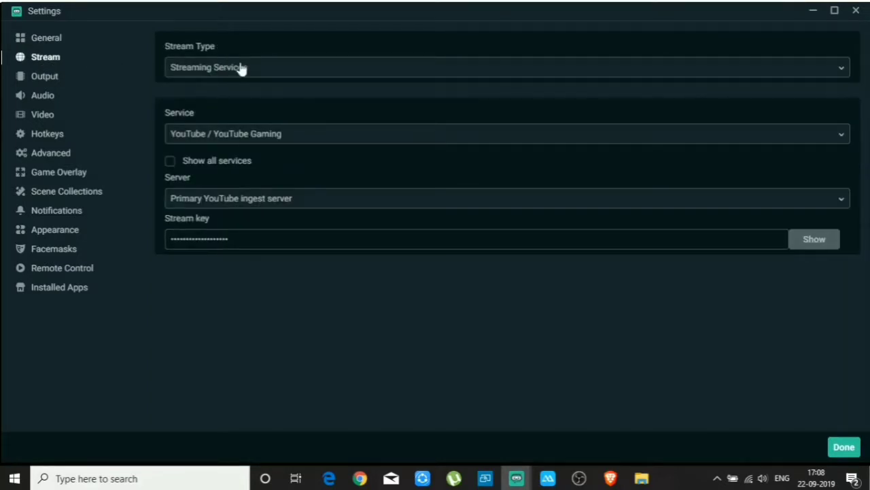
click(359, 78)
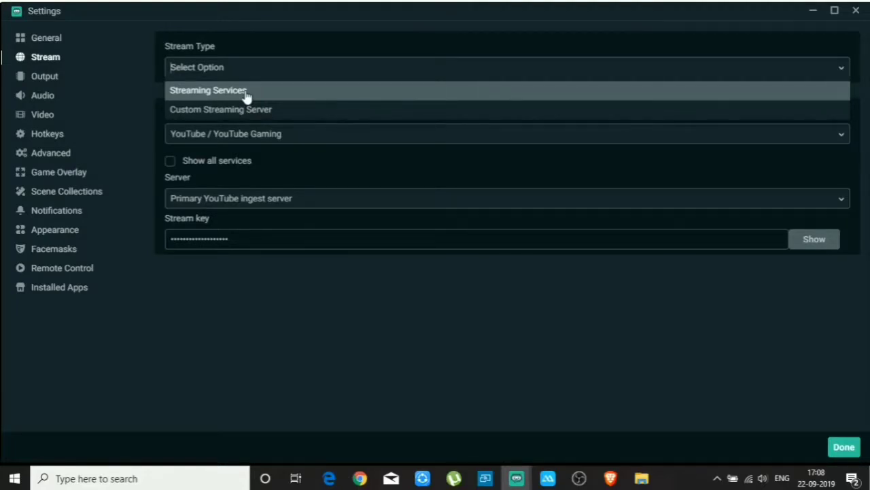
click(198, 96)
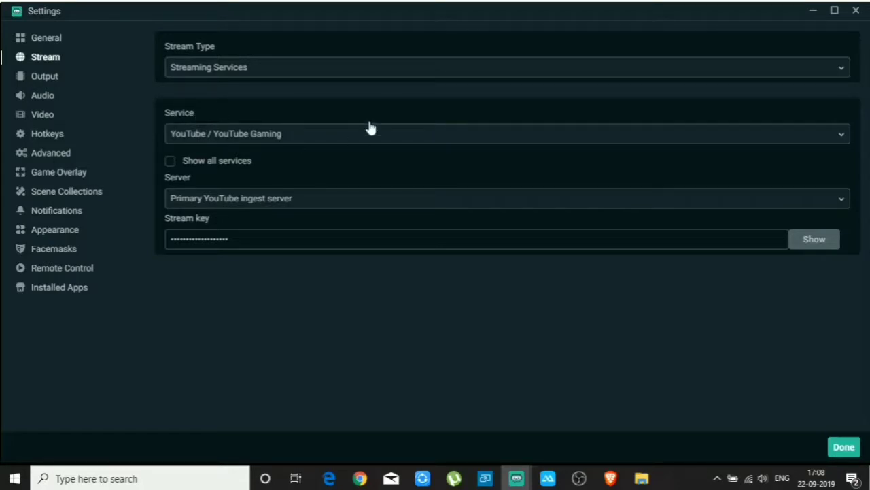
- Set the streaming service to YouTube / YouTube Gaming and the server to Primary YouTube ingest server
click(809, 137)
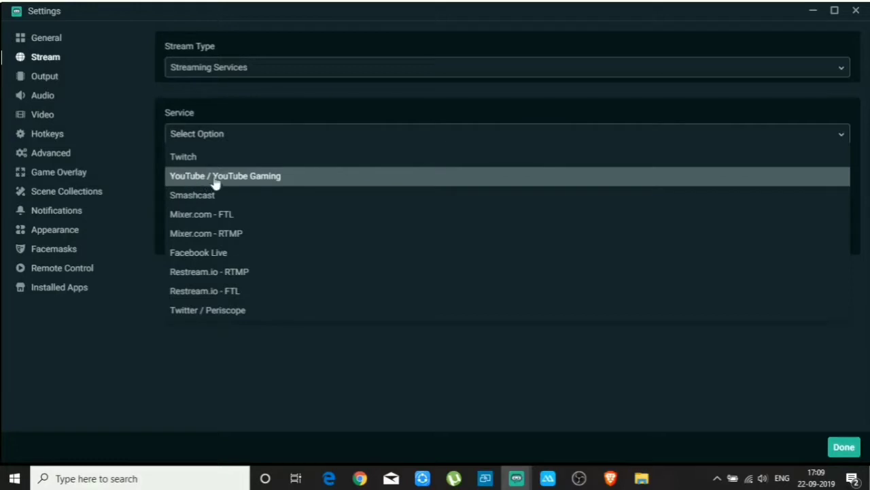
click(263, 178)
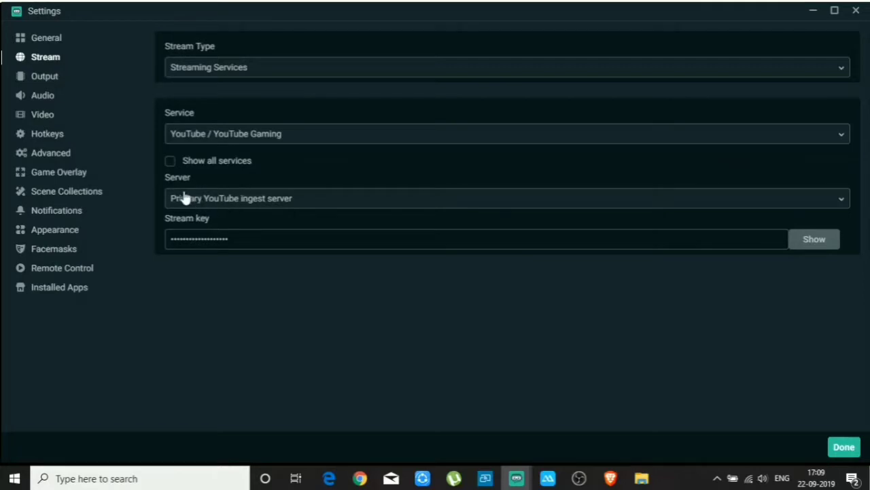
click(511, 206)
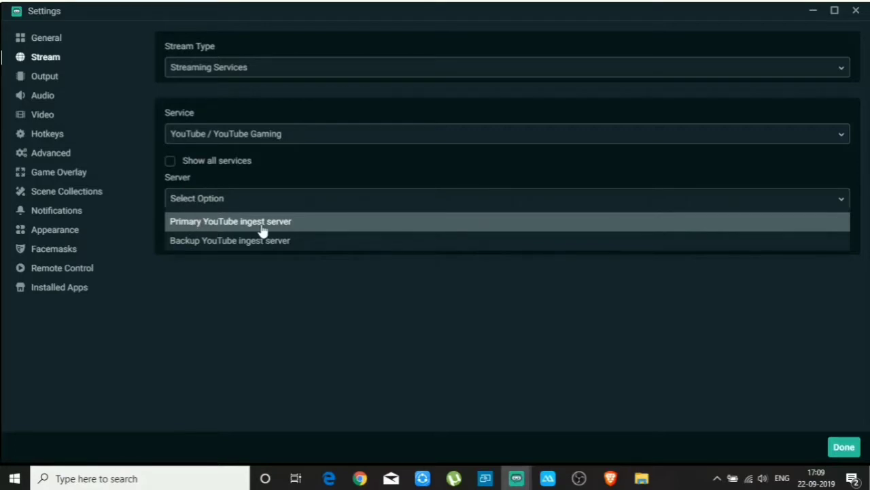
click(287, 223)
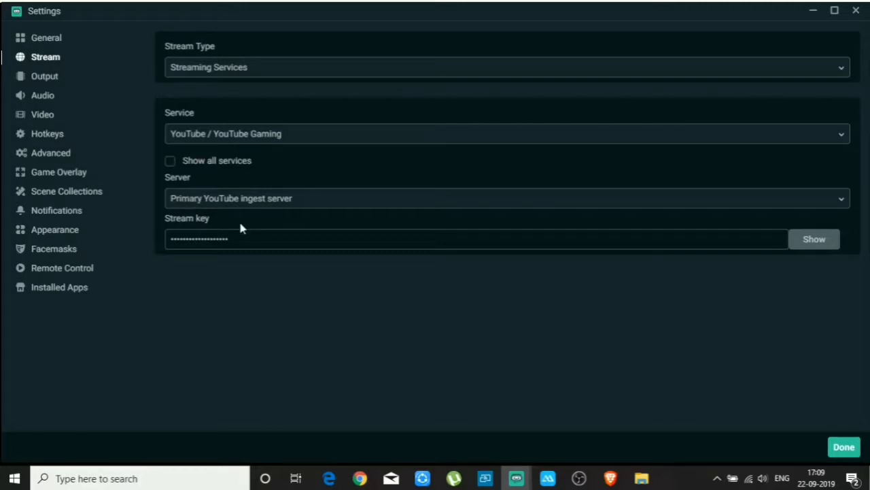
- Minimize the settings, switch to YouTube Studio in Chrome, and open the Live stream now dashboard
click(814, 16)
click(816, 11)
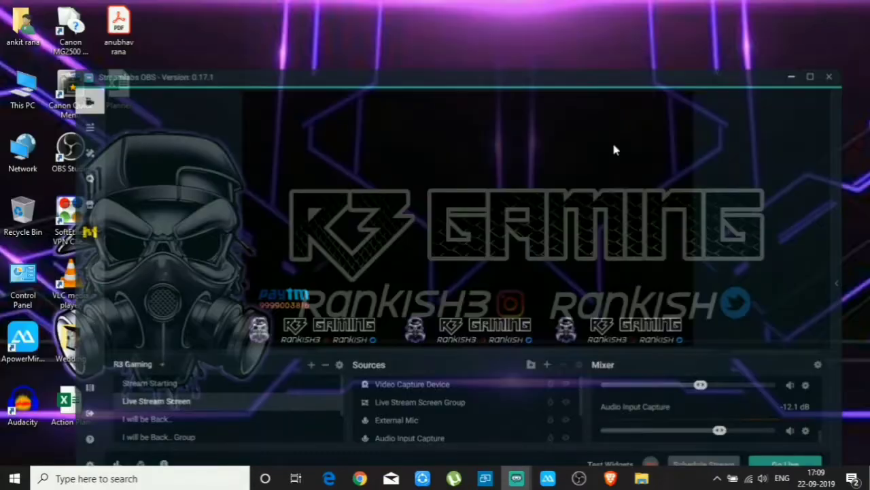
click(361, 478)
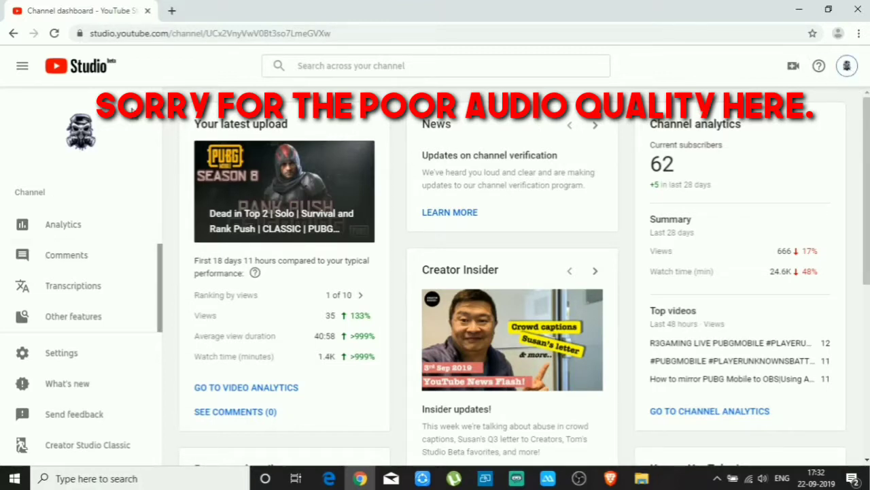
click(847, 66)
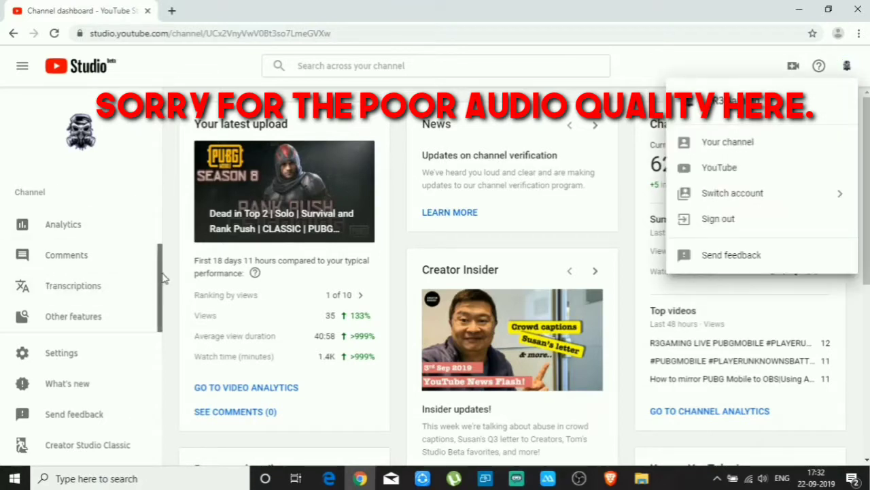
click(625, 102)
mouse_move(82, 315)
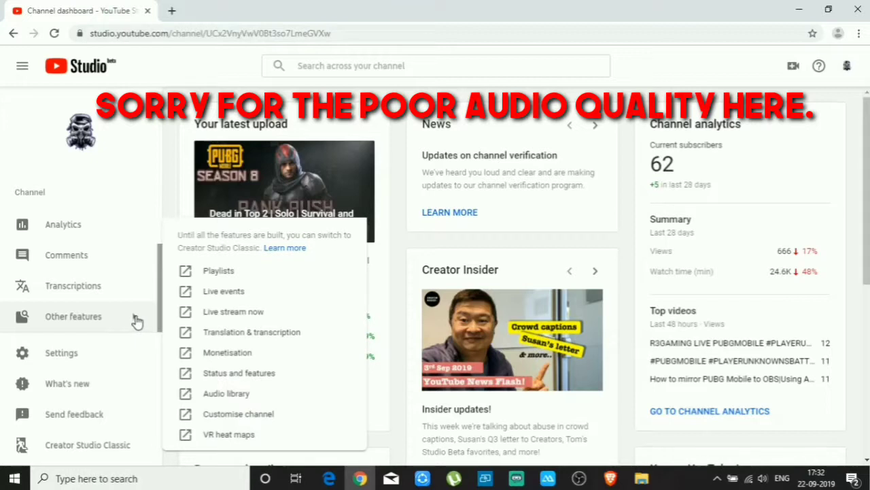
click(233, 318)
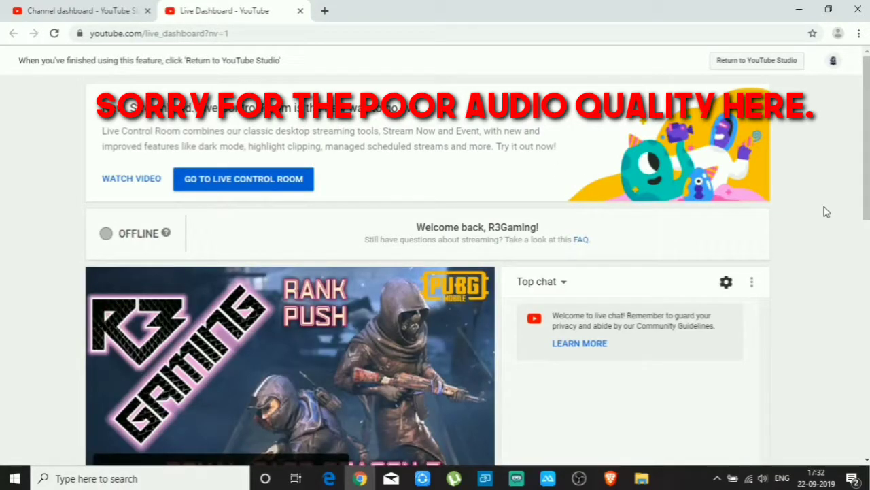
- Reveal the stream name/key in the live dashboard's Encoder Setup section and select the whole key
scroll(829, 236, down, 6)
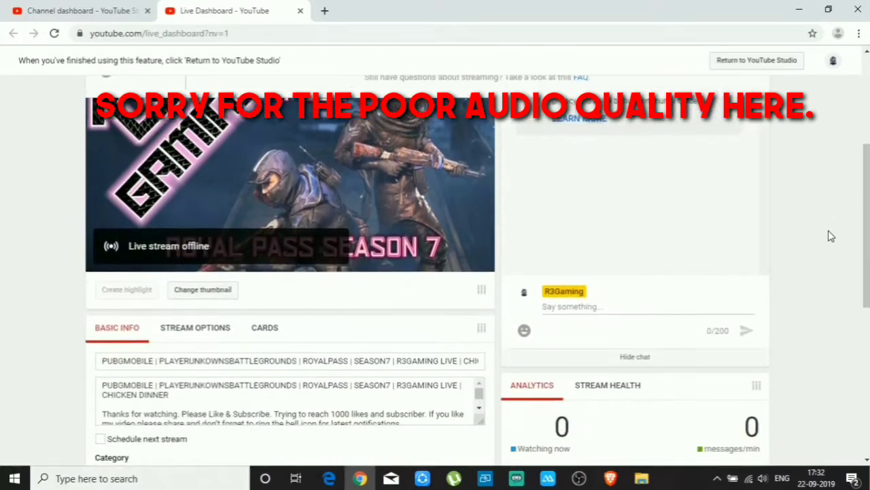
scroll(830, 236, up, 1)
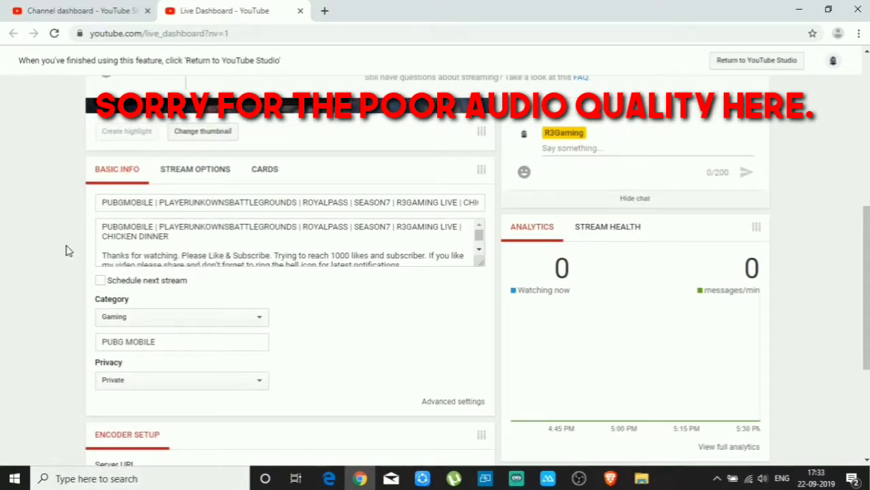
scroll(68, 249, down, 4)
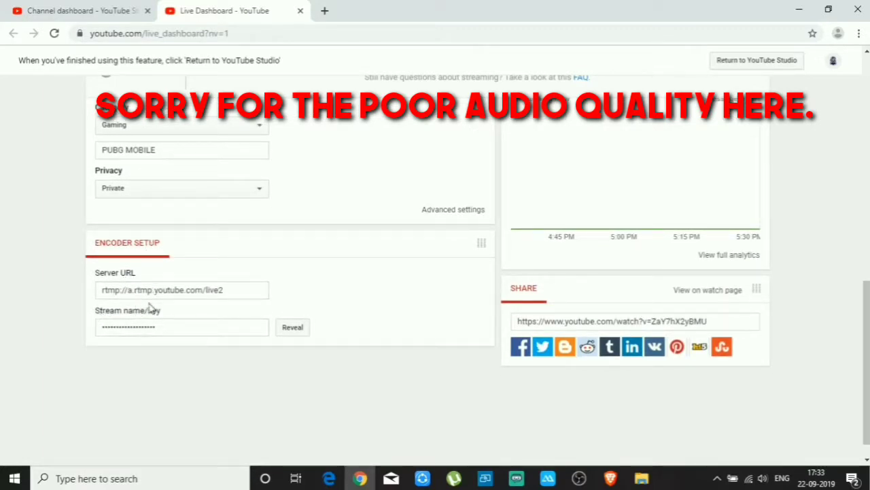
drag(162, 309, 95, 316)
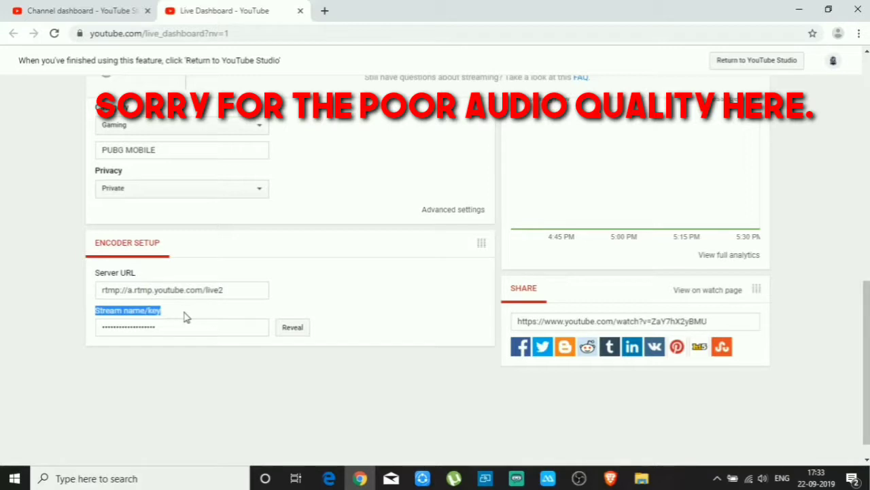
click(294, 328)
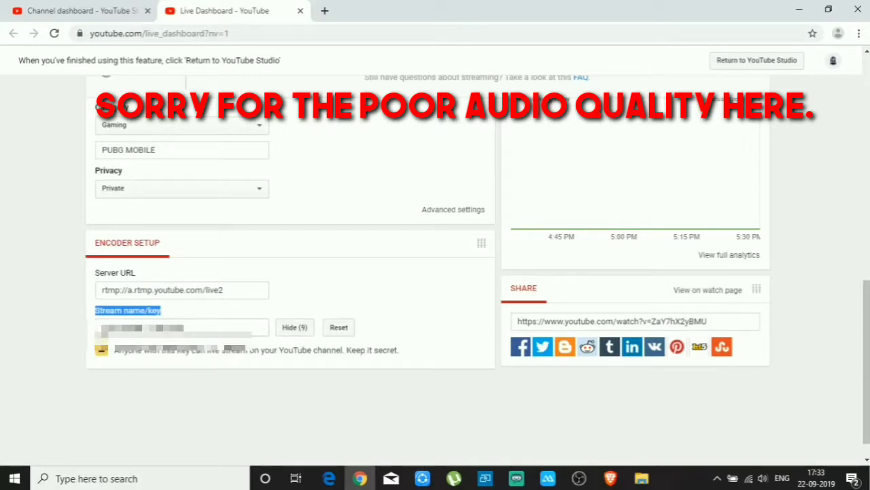
drag(187, 328, 75, 328)
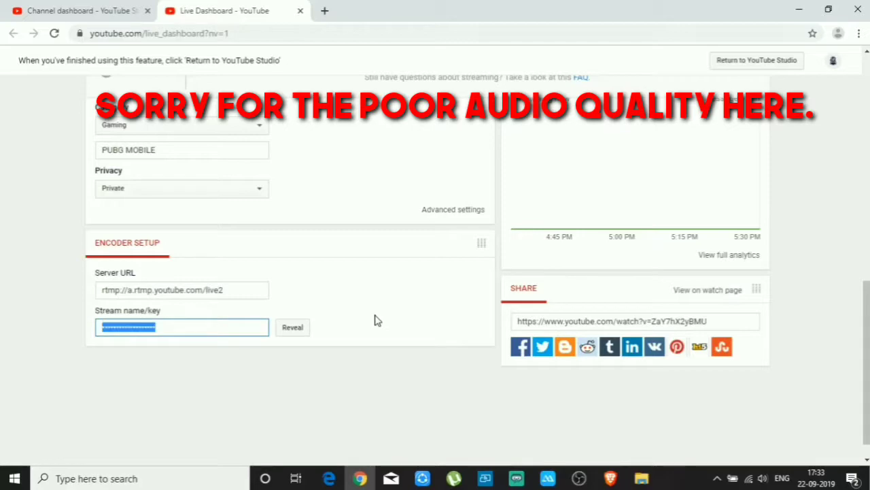
- Look over the stream information on the live dashboard, and close the dashboard page
scroll(260, 354, up, 1)
scroll(372, 308, up, 1)
scroll(27, 254, up, 3)
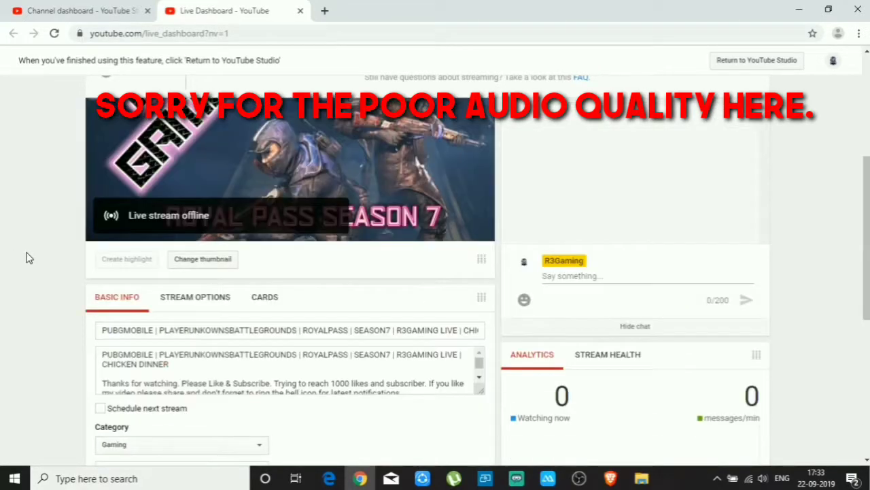
scroll(28, 257, up, 3)
scroll(27, 257, up, 1)
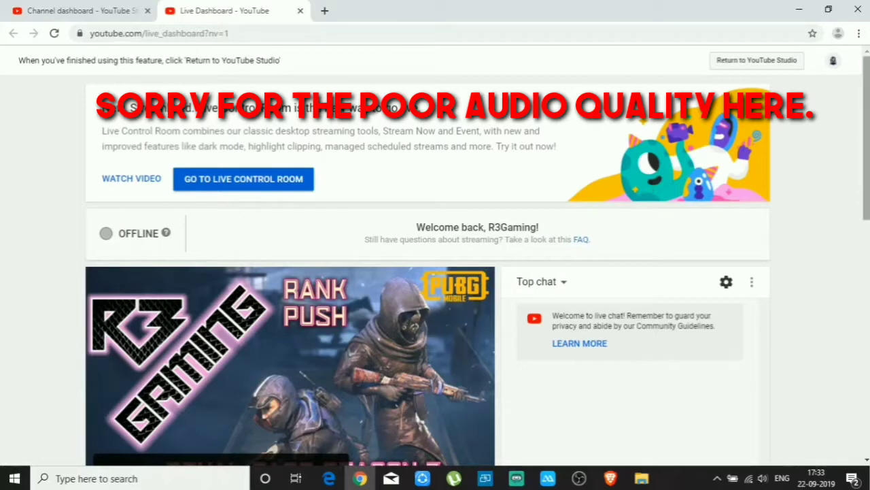
scroll(813, 244, down, 3)
scroll(811, 247, up, 3)
click(300, 10)
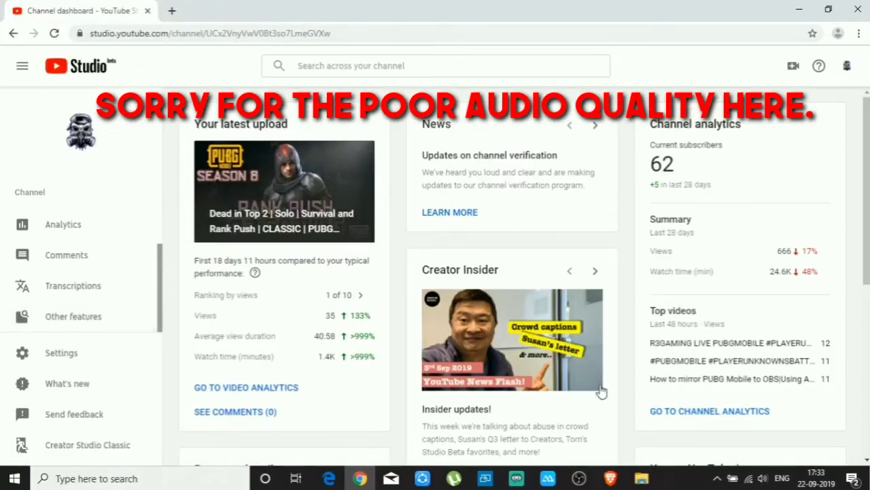
- Switch back to the Streamlabs OBS settings, reveal and select the stream key, and hide it again
click(580, 478)
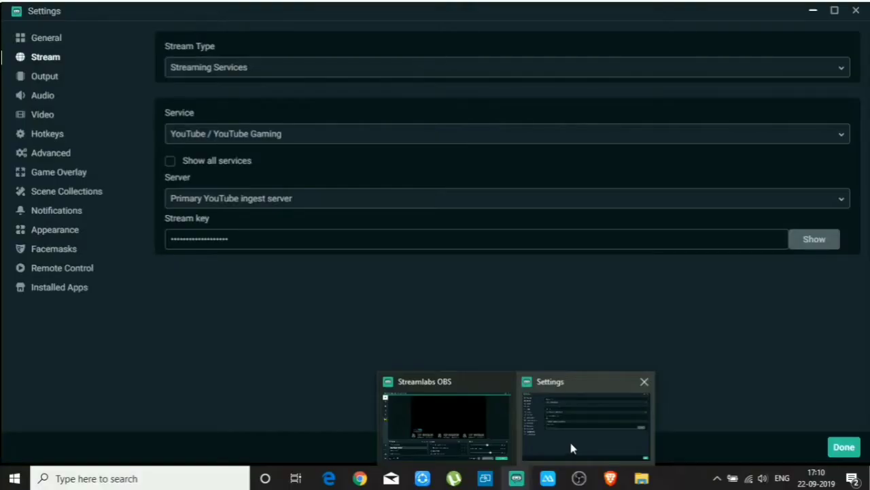
click(571, 447)
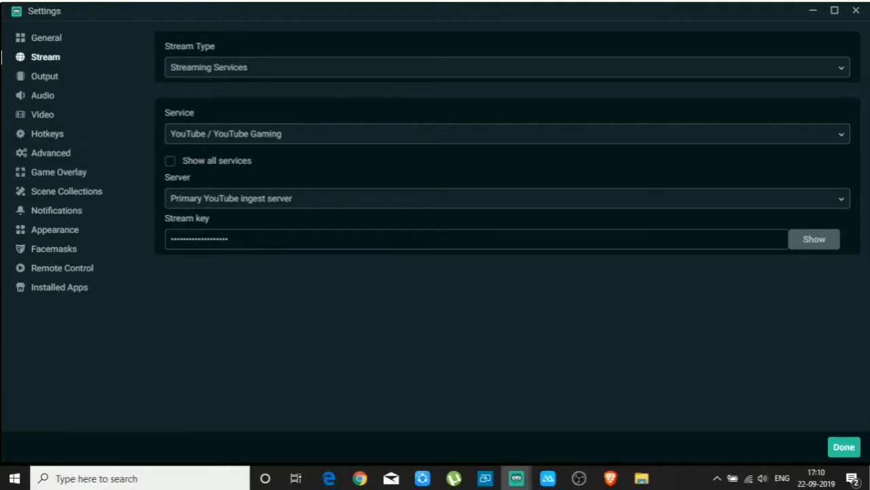
click(816, 241)
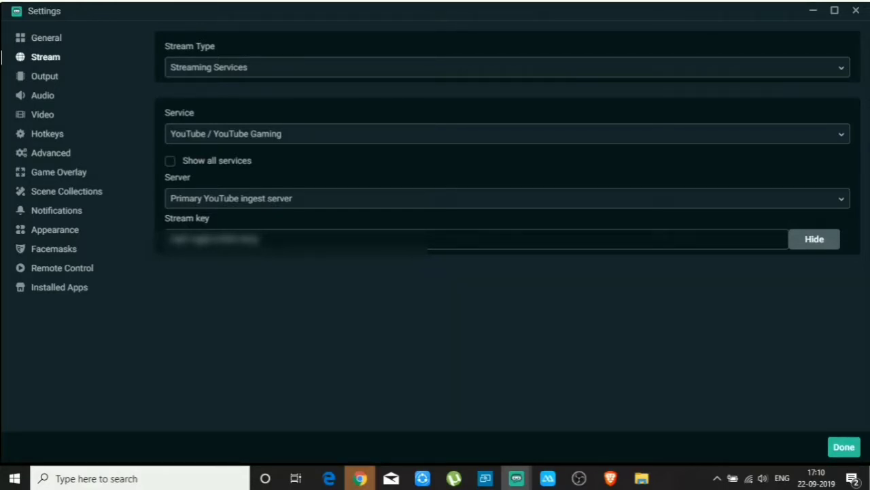
key(ctrl+a)
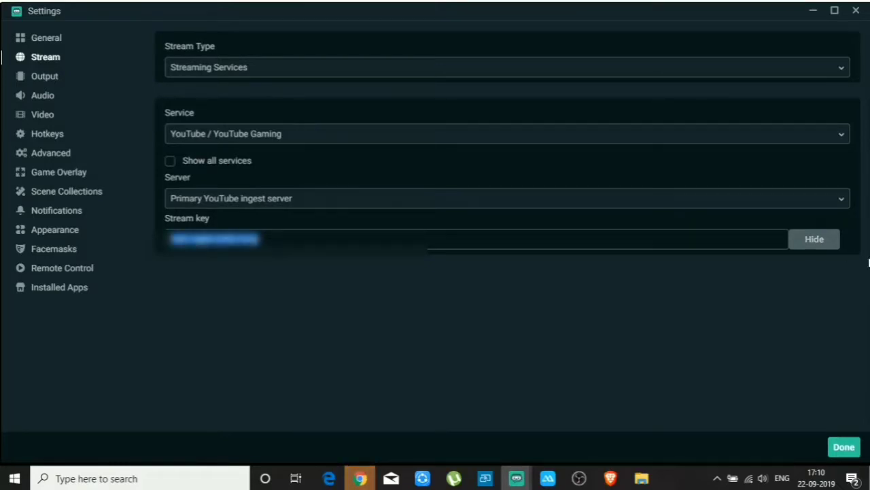
click(816, 240)
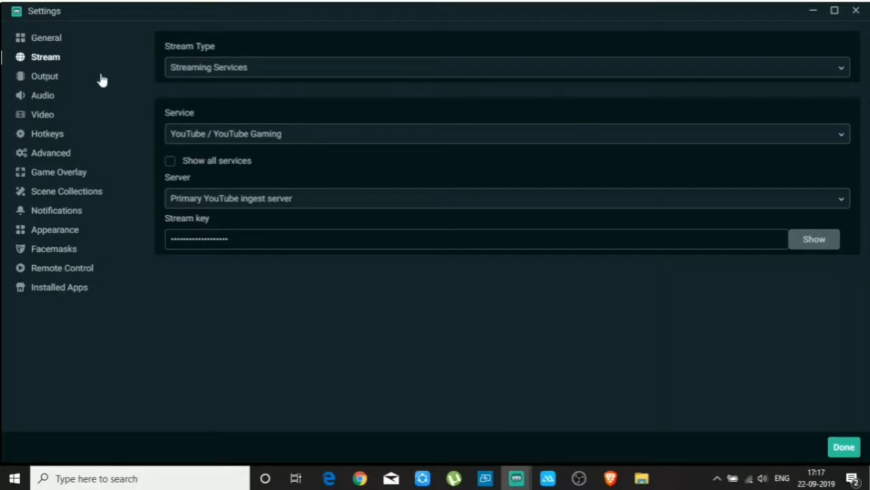
- Open the Output settings and set the output mode to Simple
click(73, 83)
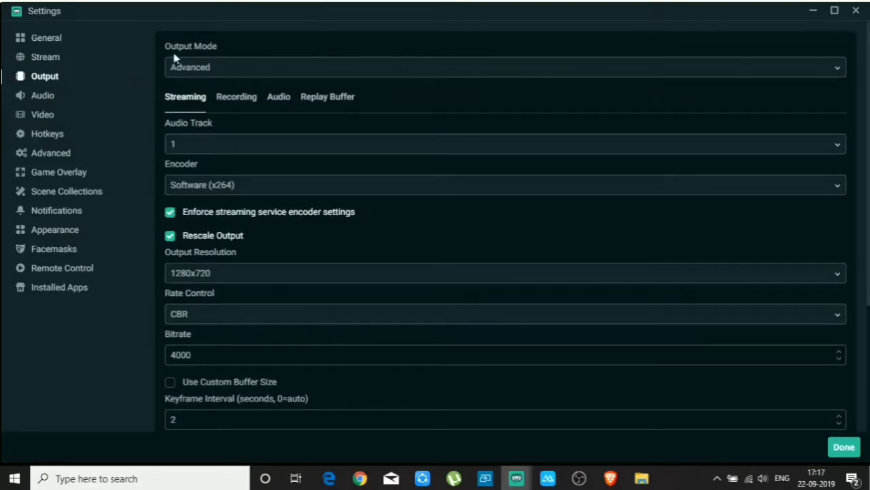
click(798, 75)
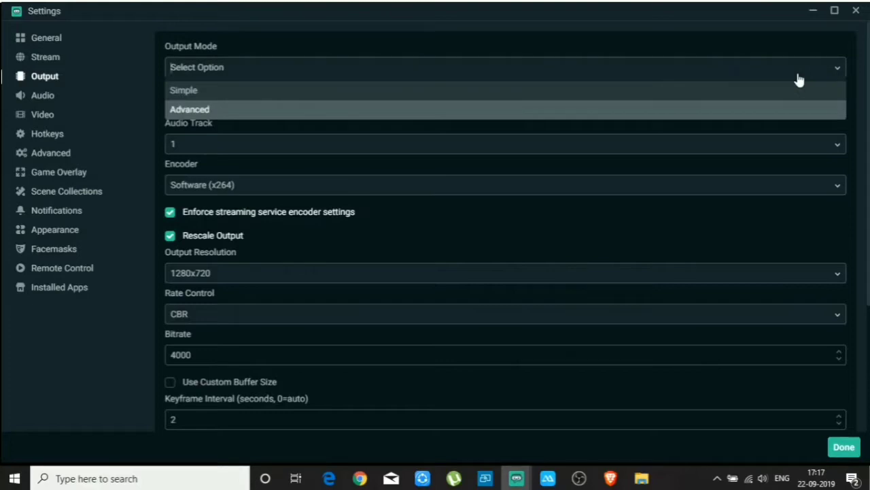
click(202, 96)
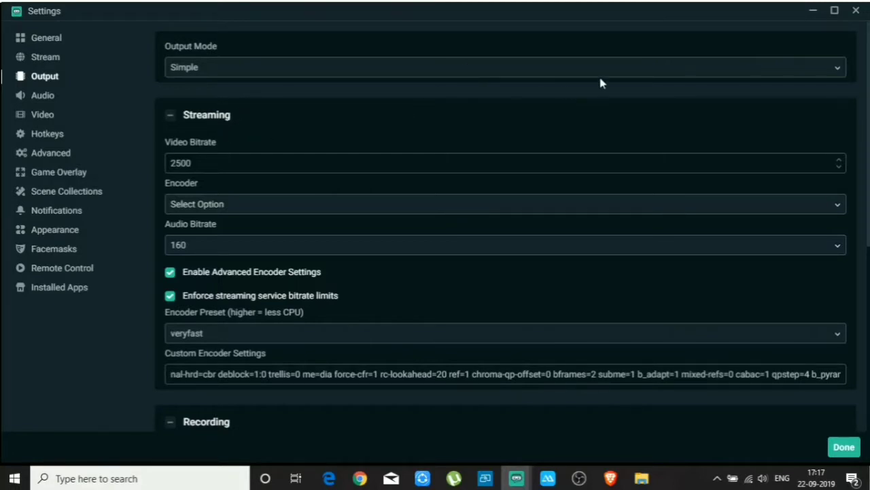
- Set the output mode to Advanced and keep audio track 1 for streaming
click(747, 76)
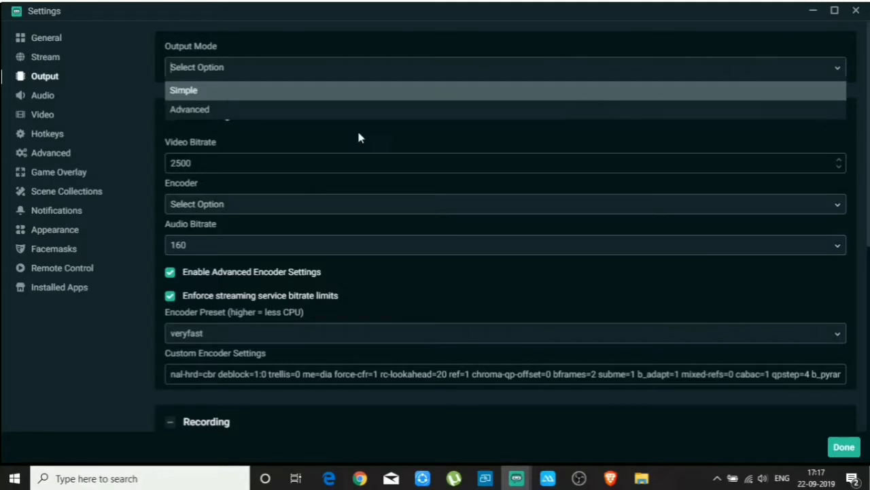
click(218, 112)
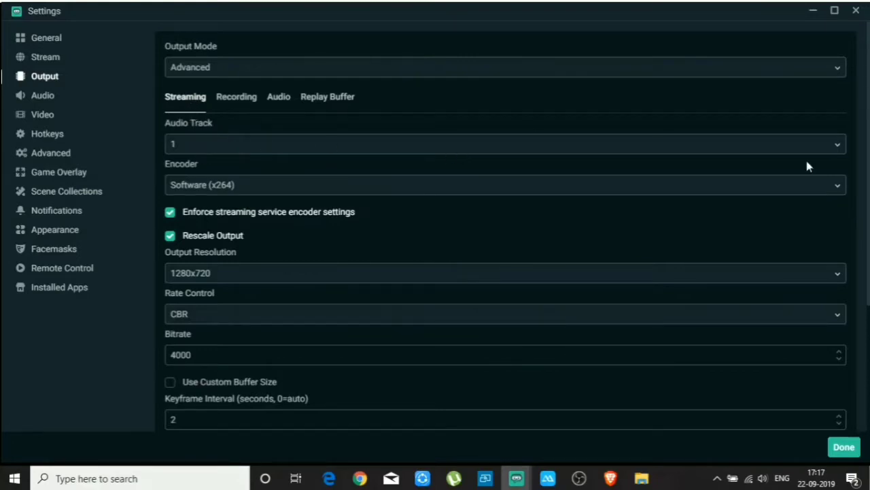
click(836, 151)
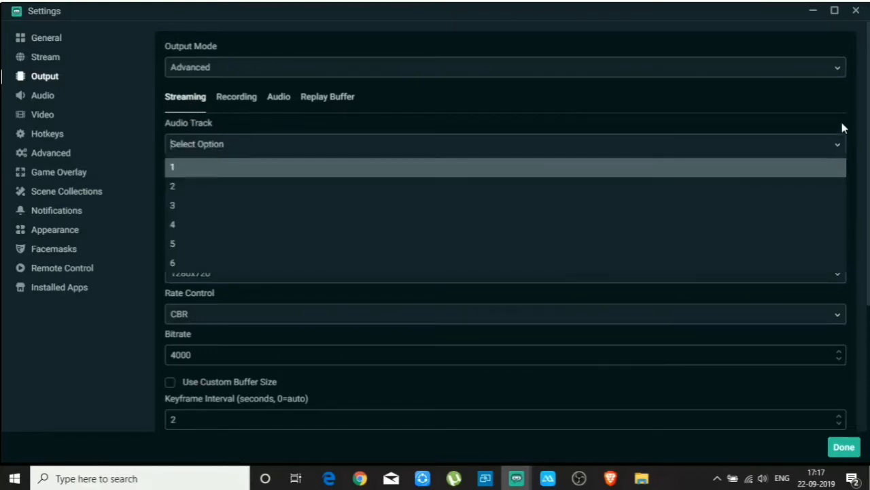
click(751, 138)
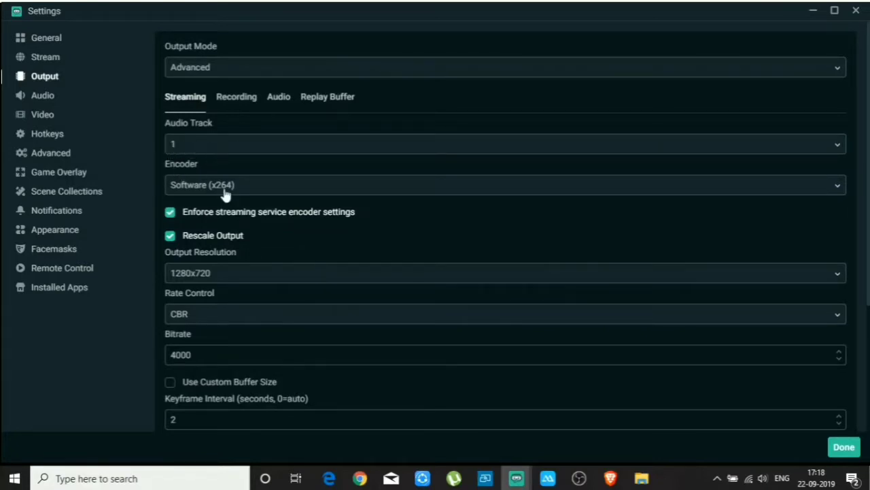
- Set the streaming encoder to Software (x264) and the rate control to CBR
click(269, 191)
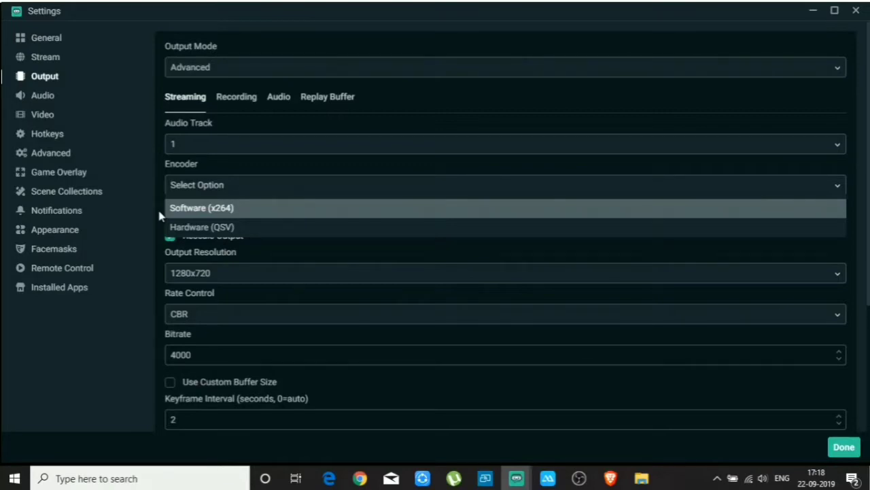
click(213, 213)
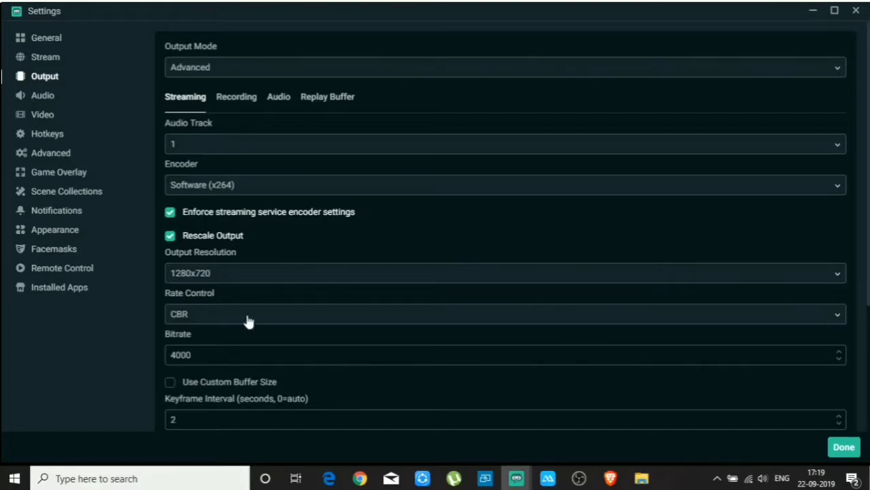
click(403, 320)
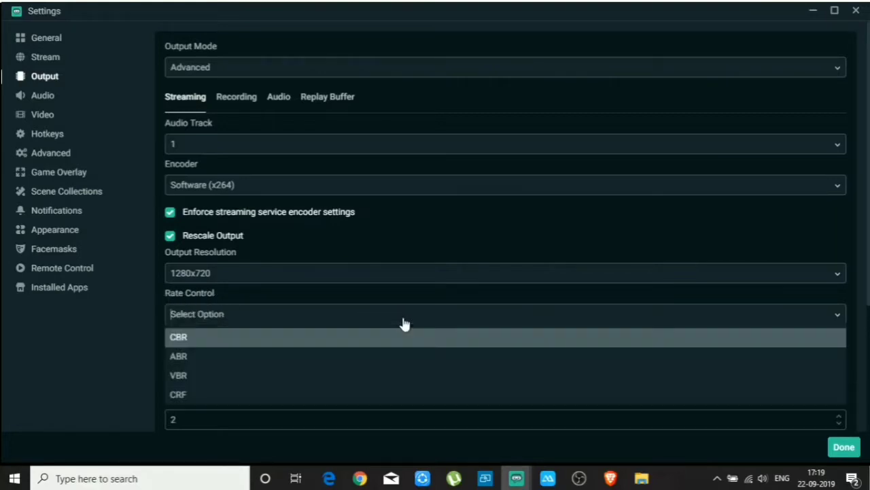
click(193, 337)
- Check the streaming bitrate and keyframe interval values in the Output settings
scroll(193, 338, down, 1)
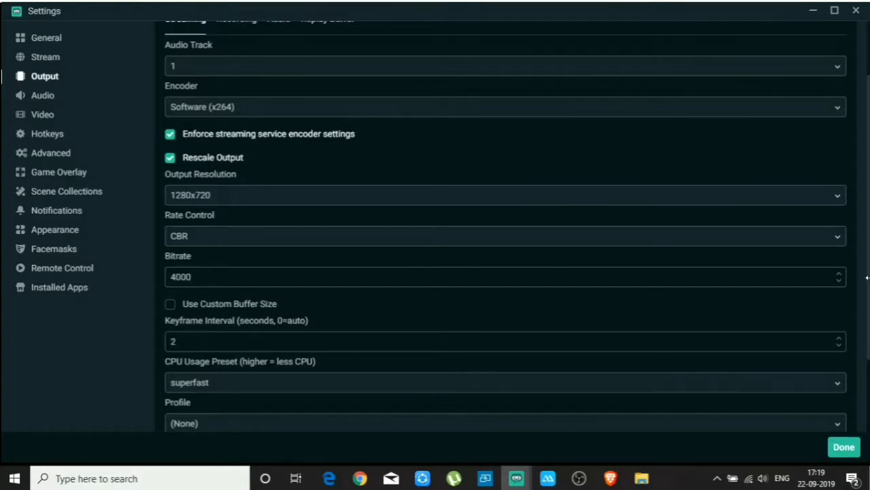
drag(193, 278, 164, 283)
click(156, 302)
double_click(181, 277)
click(162, 291)
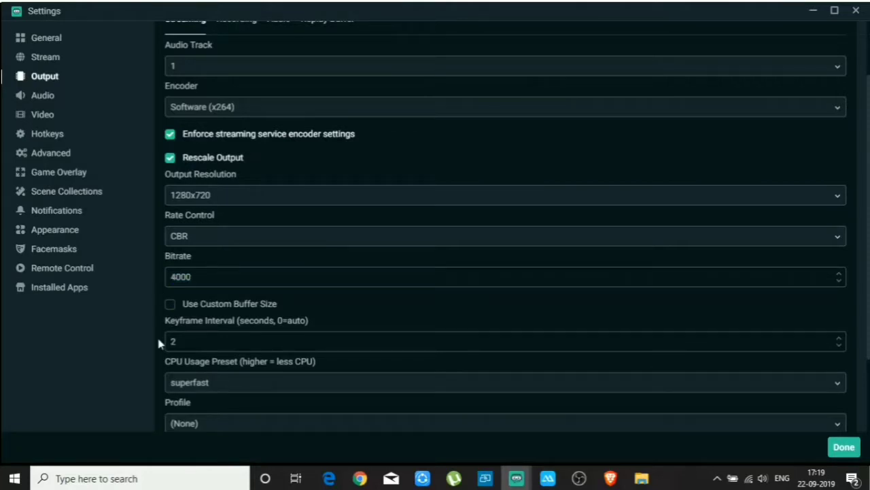
scroll(157, 344, down, 3)
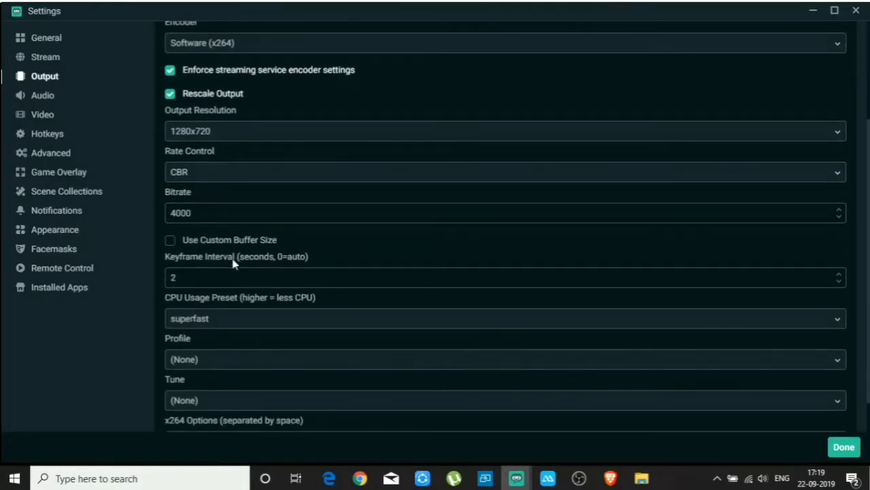
double_click(165, 282)
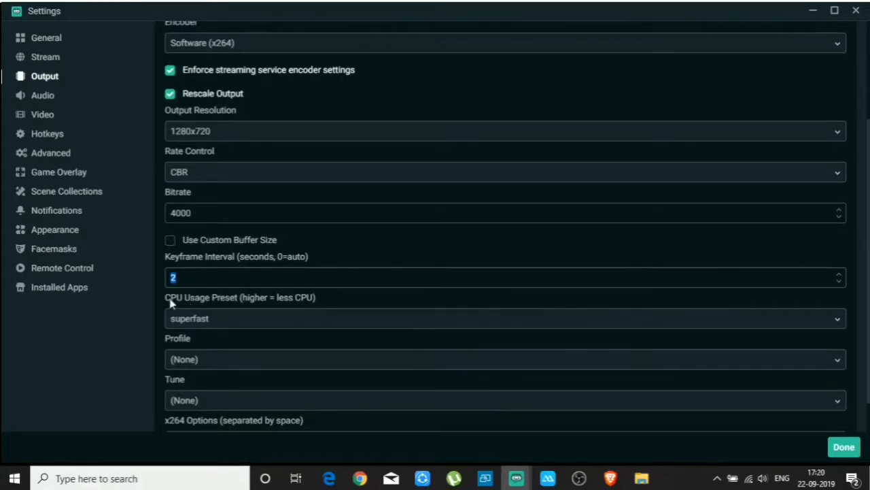
- Set the streaming CPU usage preset to superfast and look over the remaining encoder options
click(267, 322)
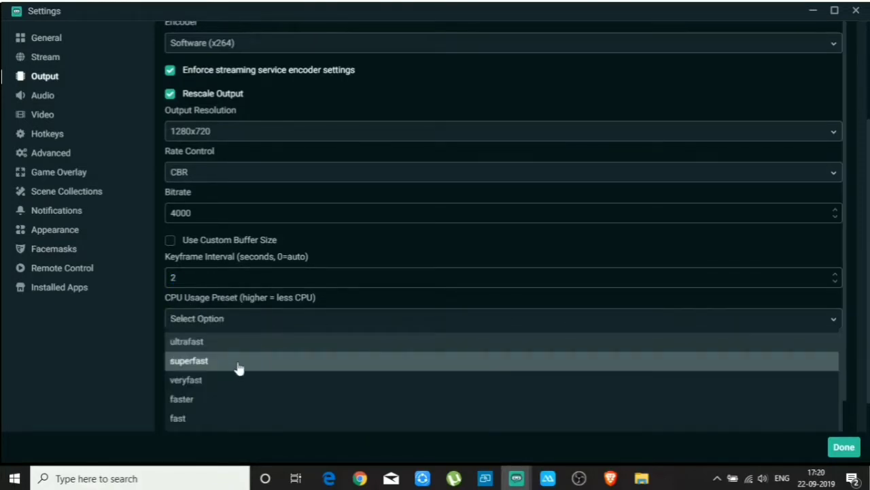
click(199, 361)
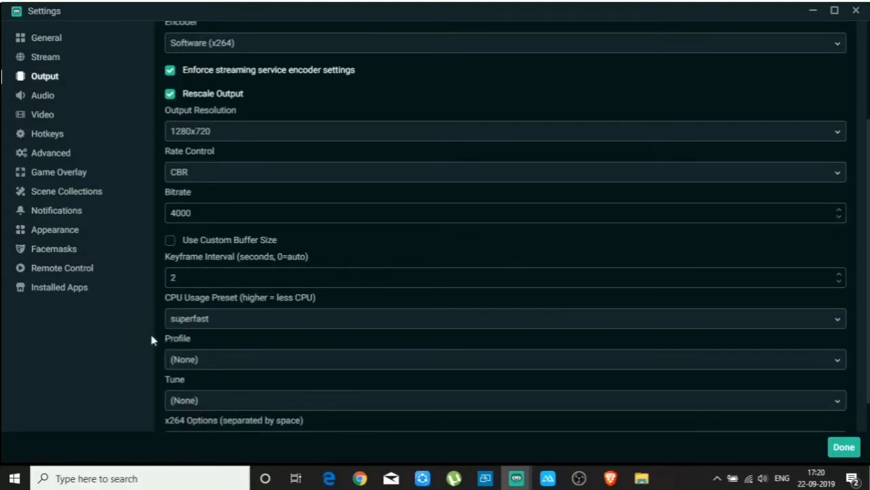
scroll(161, 326, down, 1)
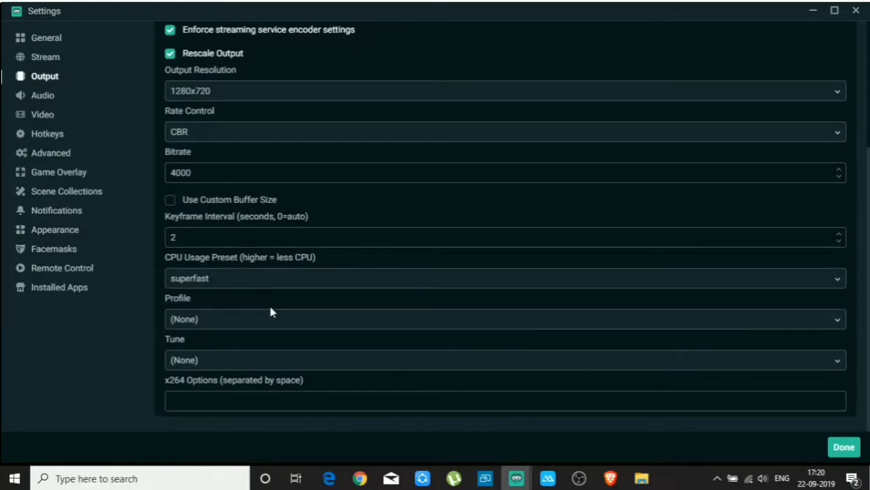
scroll(269, 307, up, 3)
scroll(270, 231, up, 2)
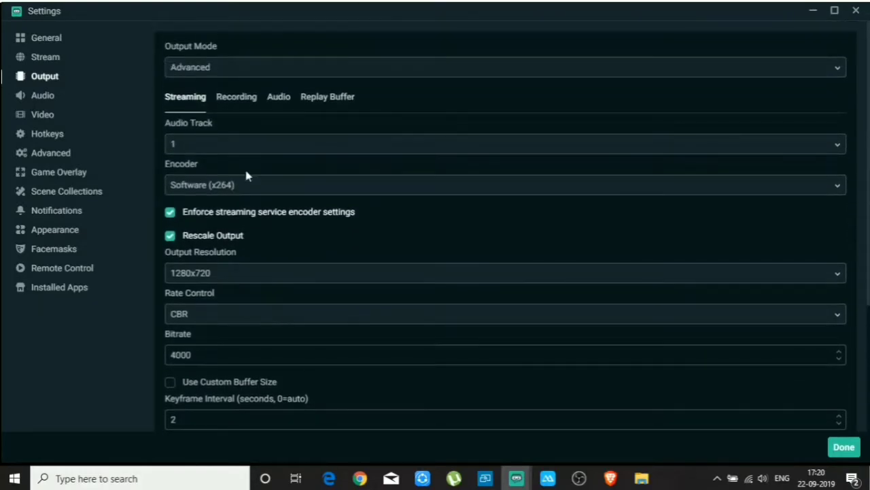
- Open the recording output settings and set the recording type to Standard
click(238, 104)
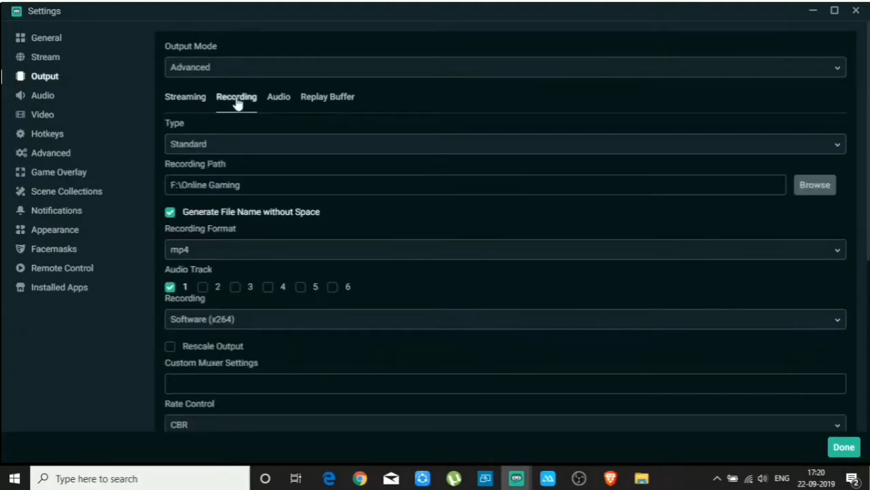
click(253, 151)
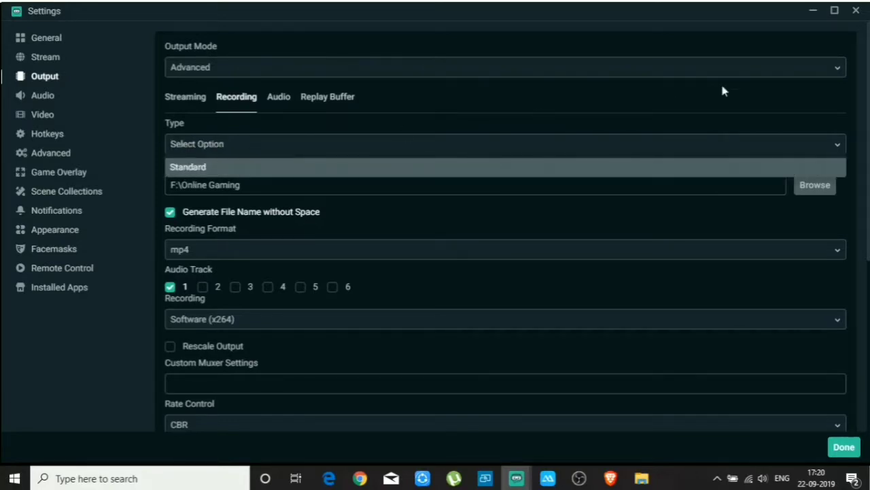
click(423, 163)
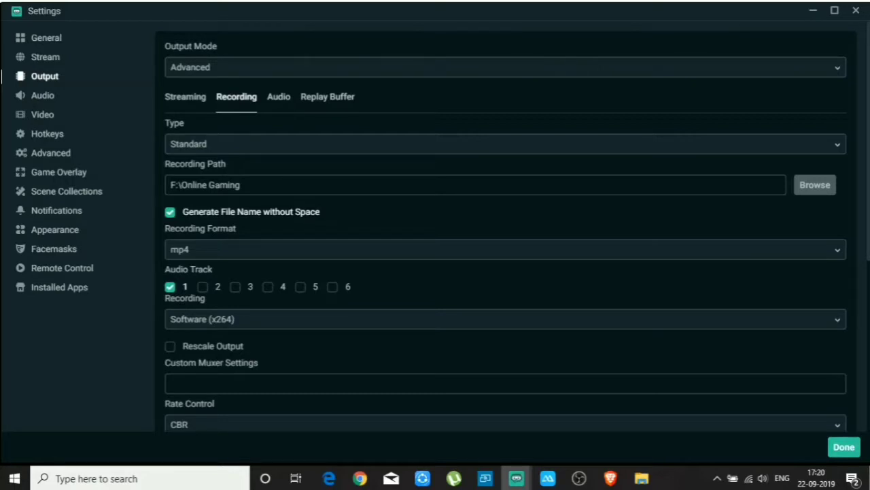
- Check the recording path and look through the recording format, audio track, encoder, rate control and bitrate settings
drag(241, 185, 169, 185)
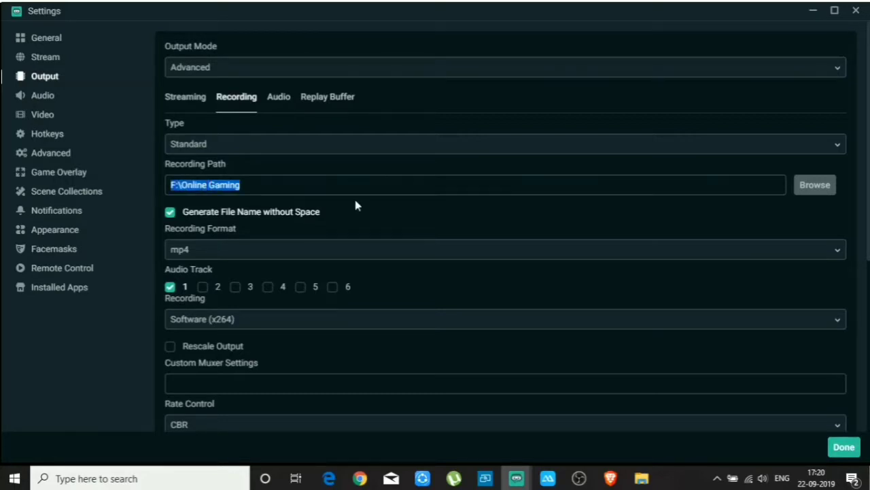
click(452, 209)
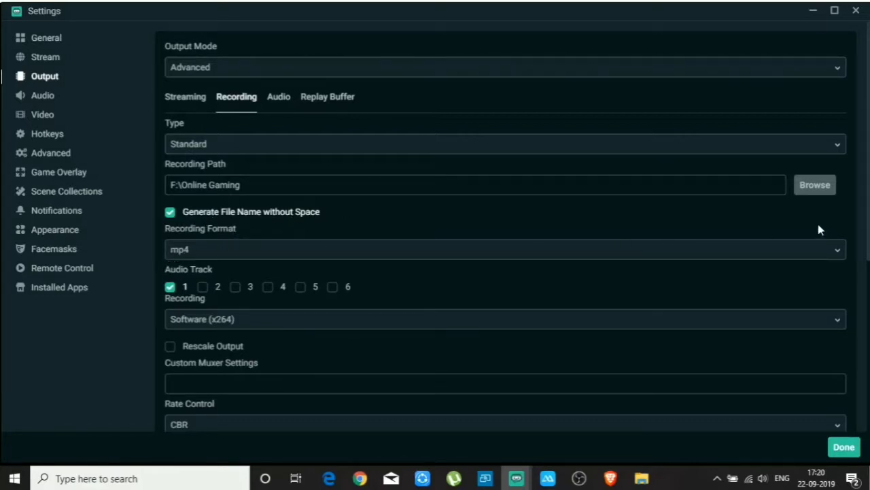
scroll(859, 222, down, 1)
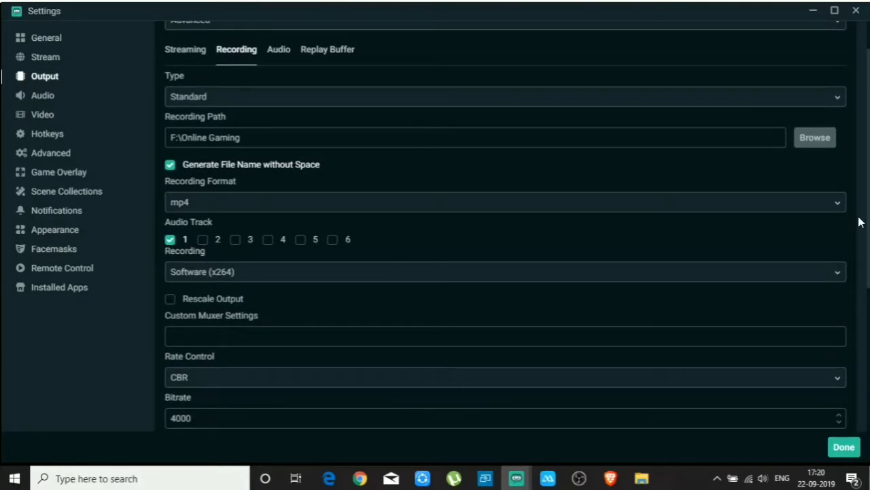
scroll(860, 222, down, 1)
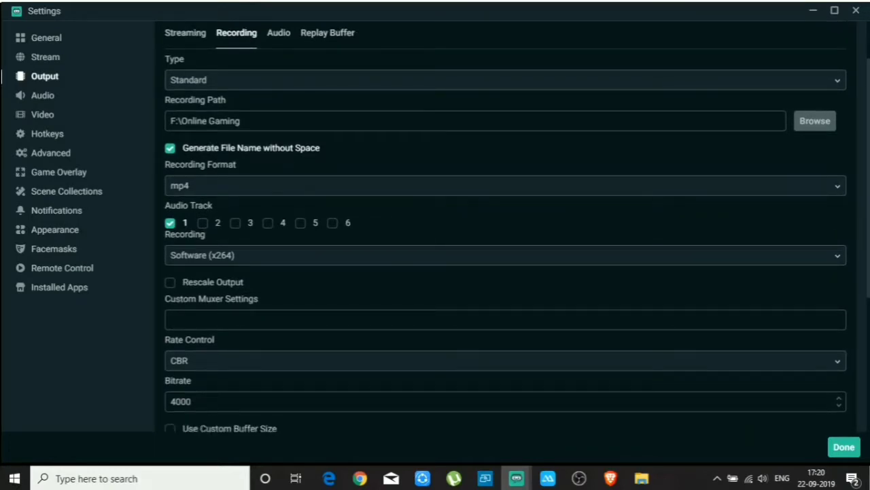
drag(235, 121, 167, 122)
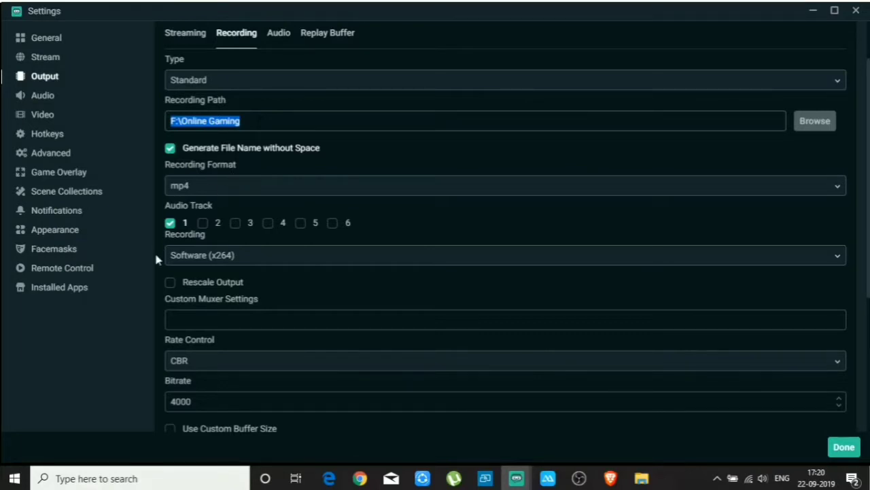
scroll(299, 301, down, 5)
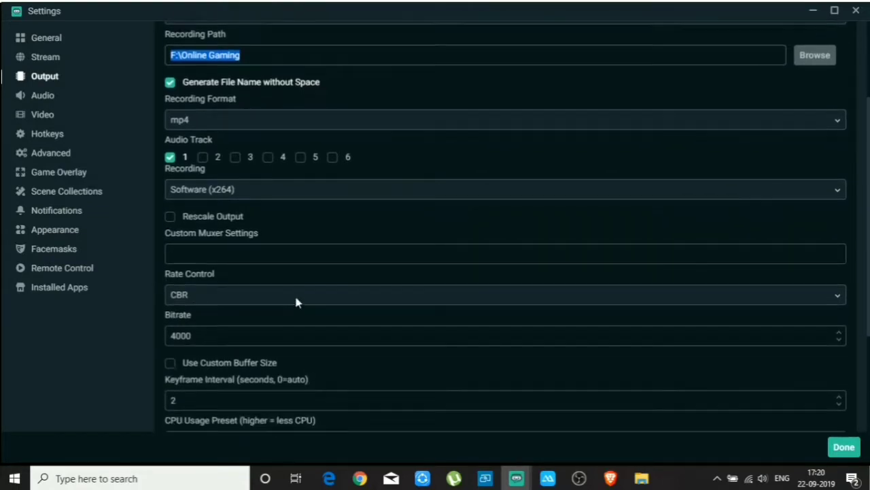
scroll(301, 299, down, 1)
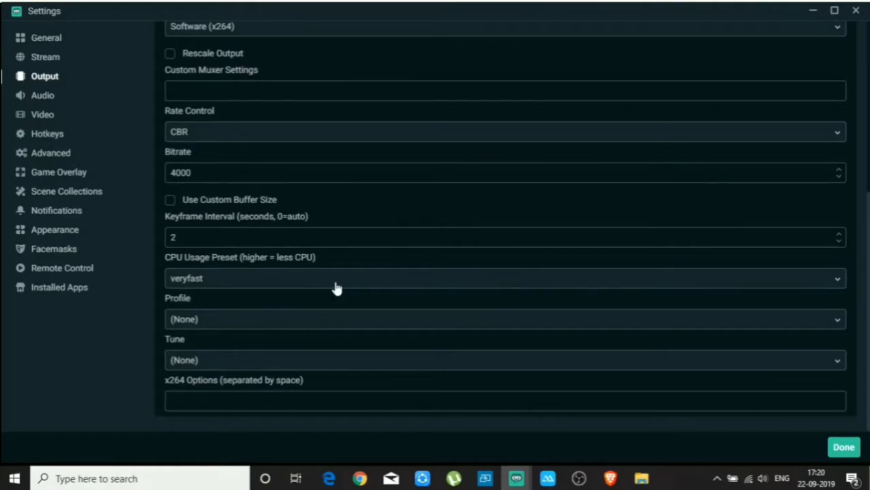
- Look over the output settings for the audio tracks and replay buffer, and return to the streaming output settings
scroll(334, 287, up, 8)
click(285, 102)
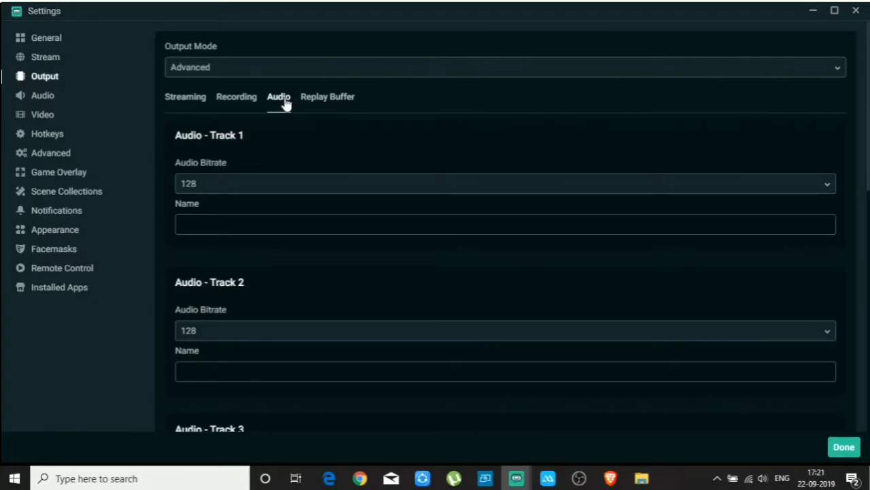
click(332, 102)
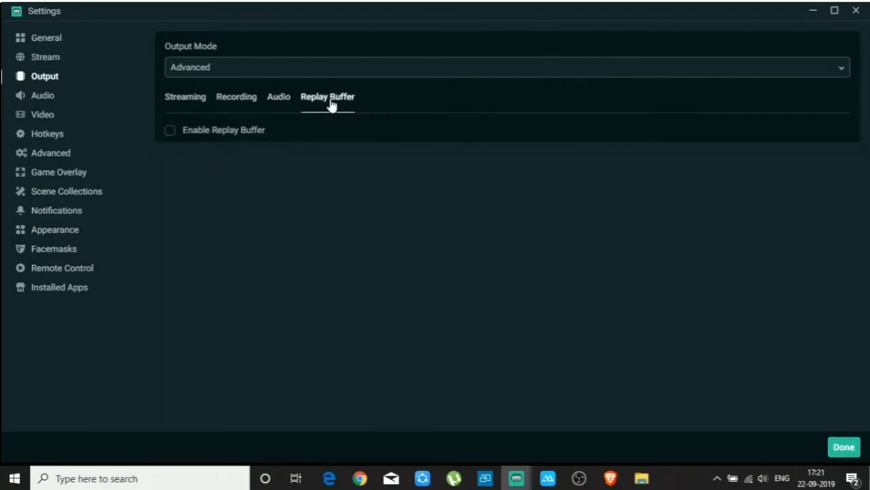
click(184, 99)
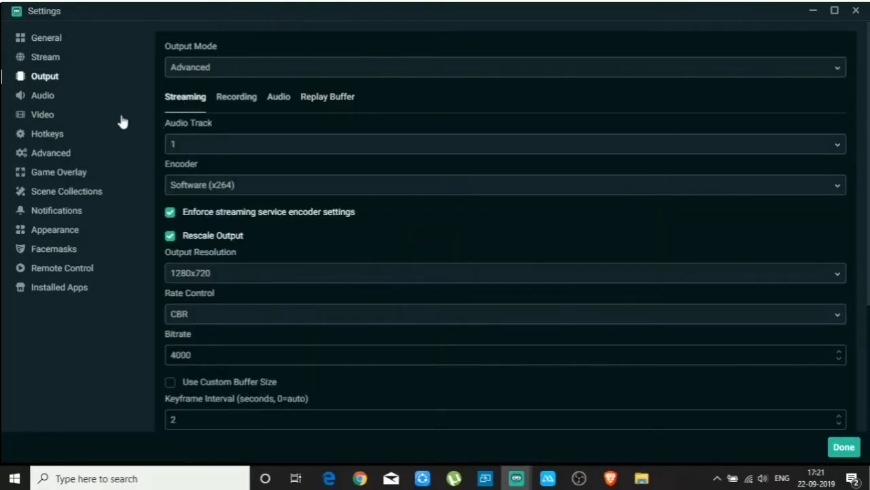
- In the general Audio settings, keep the sample rate at 44.1khz and set the channels to Stereo
click(41, 97)
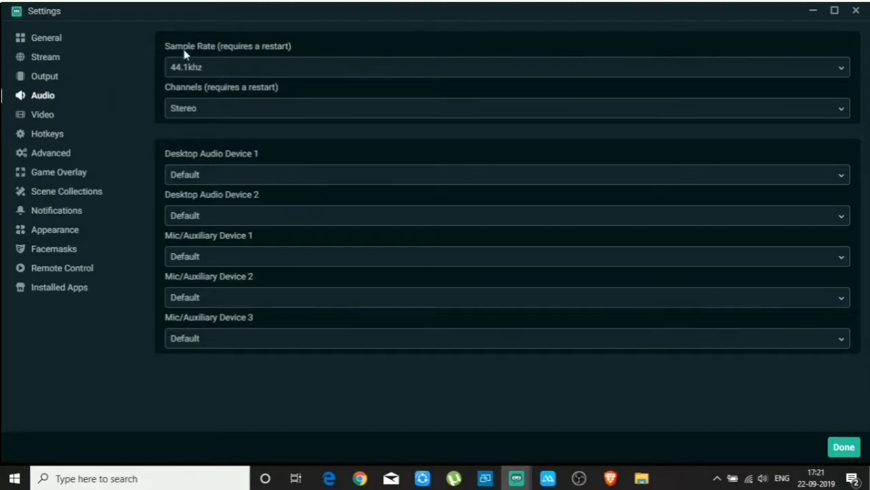
click(794, 72)
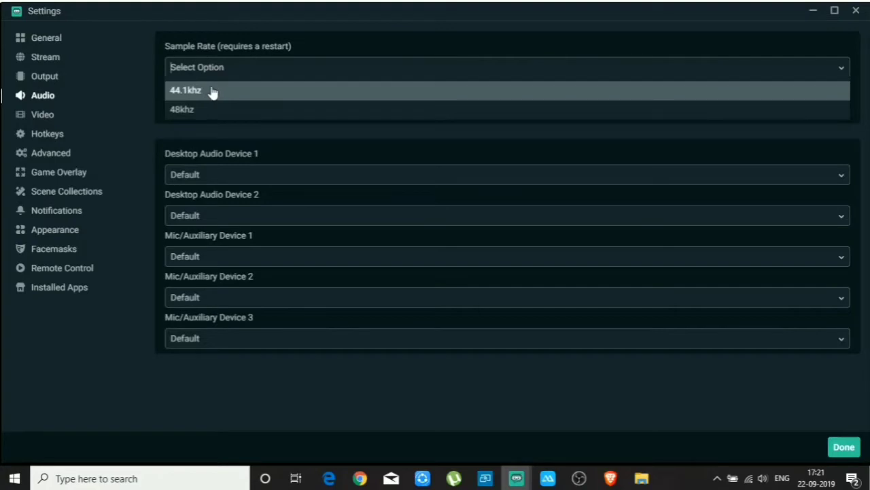
click(563, 44)
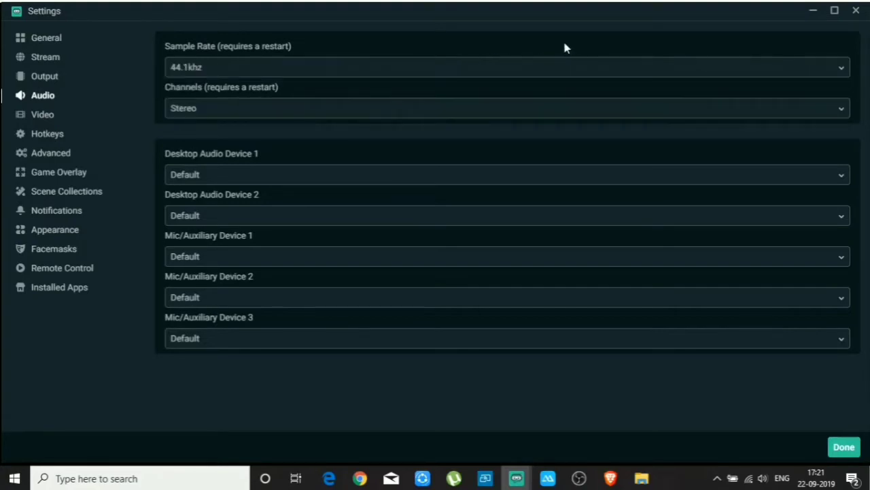
click(290, 115)
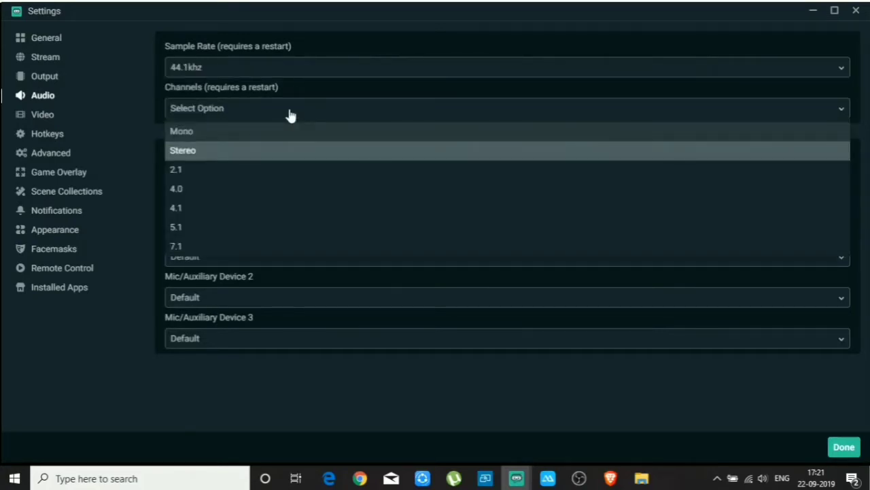
click(179, 151)
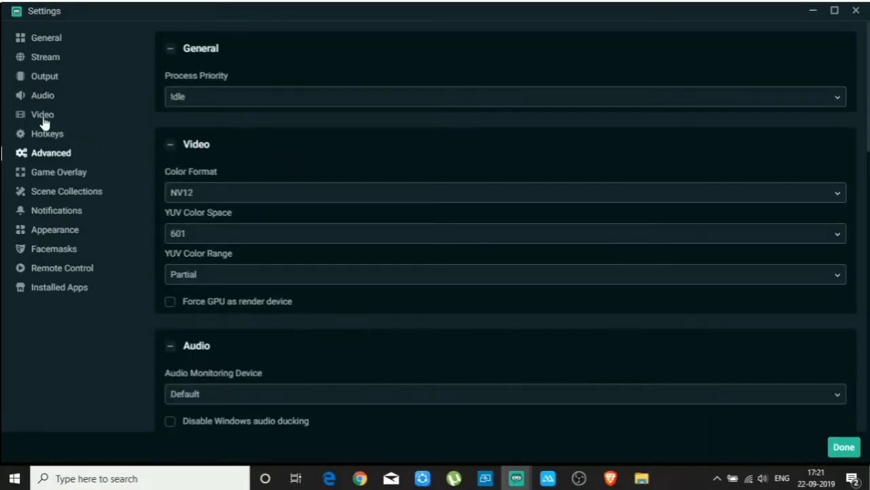
- In the Video settings, keep both the base (canvas) resolution and the output (scaled) resolution at 1280x720
click(42, 116)
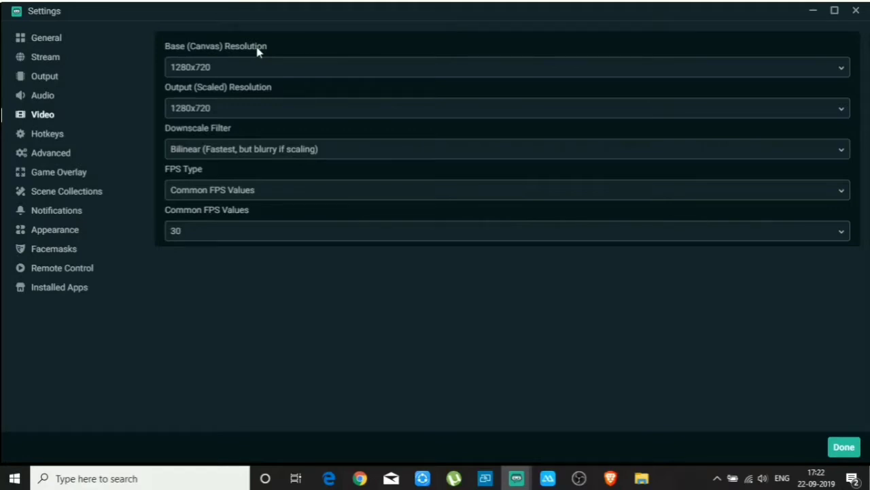
click(226, 75)
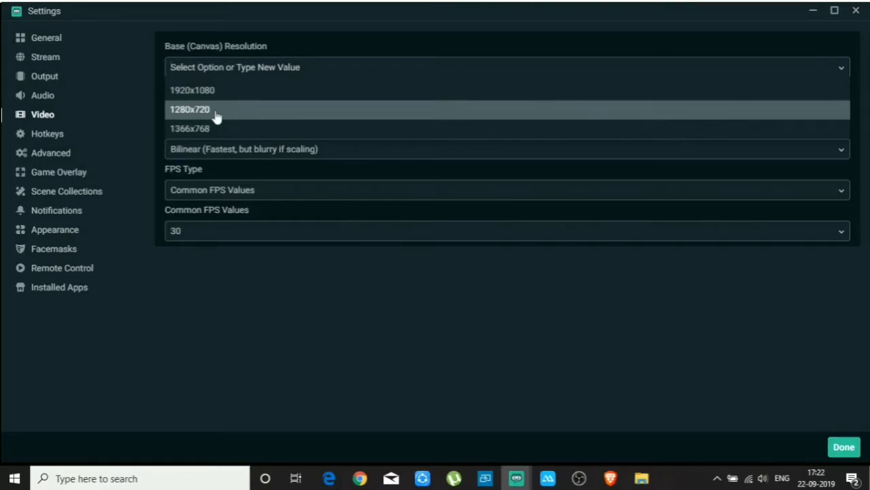
click(202, 117)
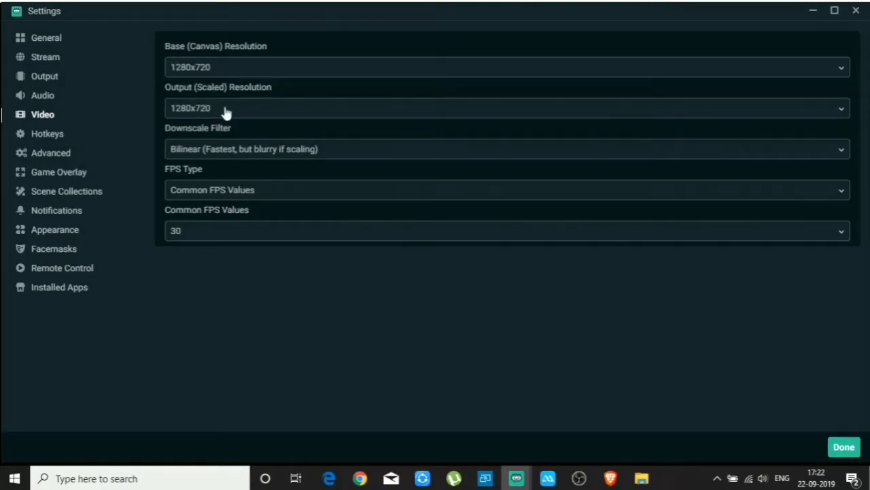
click(227, 112)
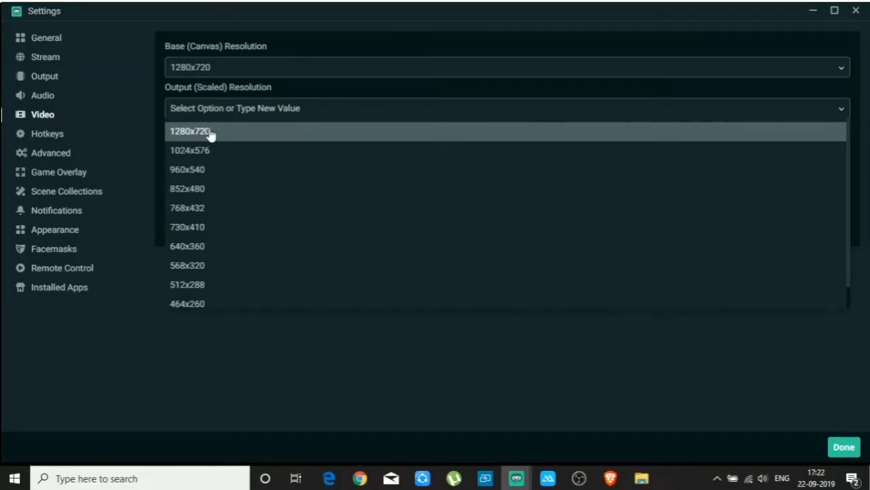
click(142, 139)
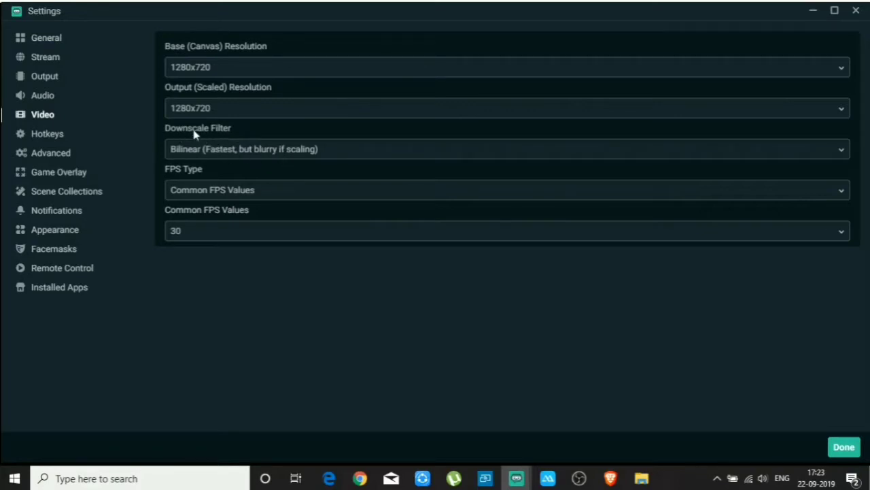
- Keep the downscale filter on Bilinear (Fastest, but blurry if scaling) and the FPS type on Common FPS Values
click(278, 156)
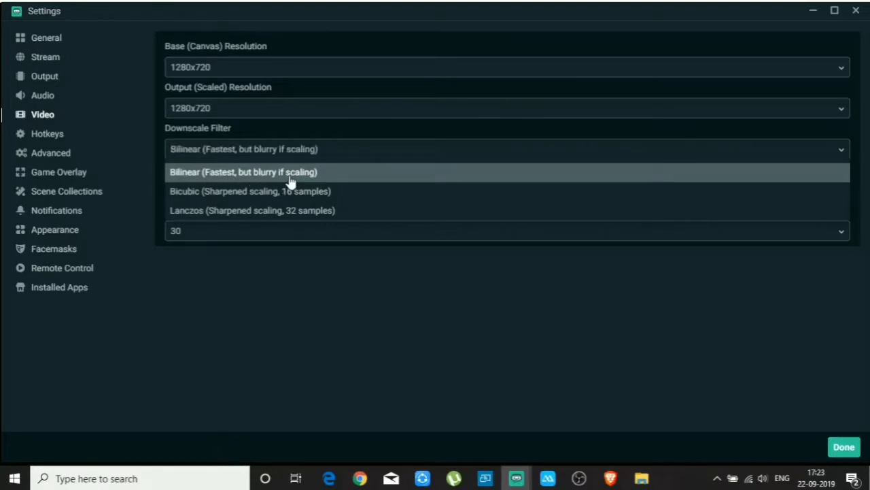
click(289, 179)
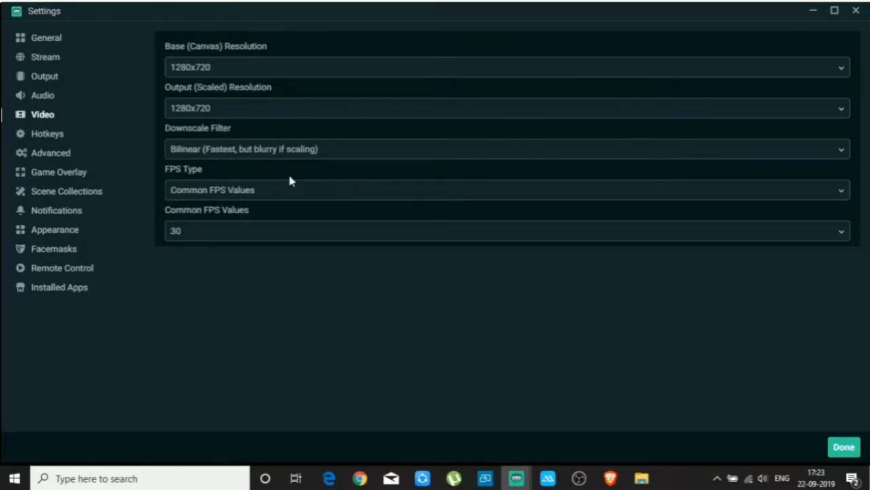
click(241, 195)
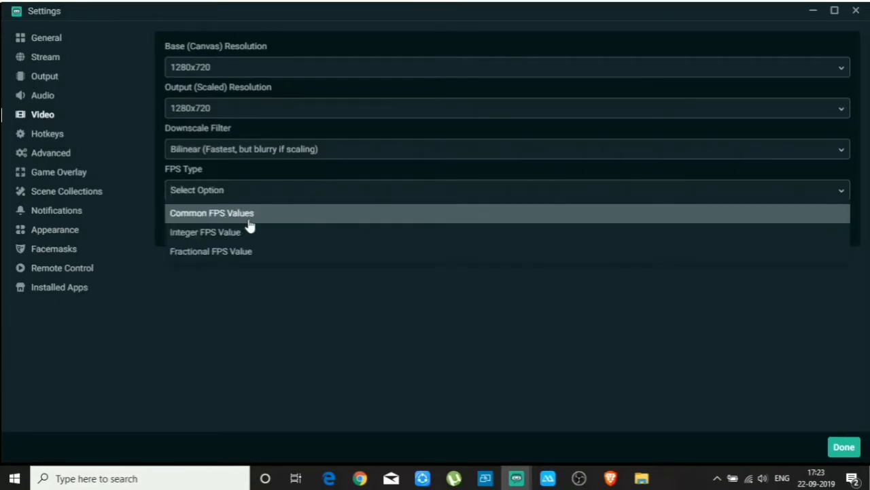
click(249, 218)
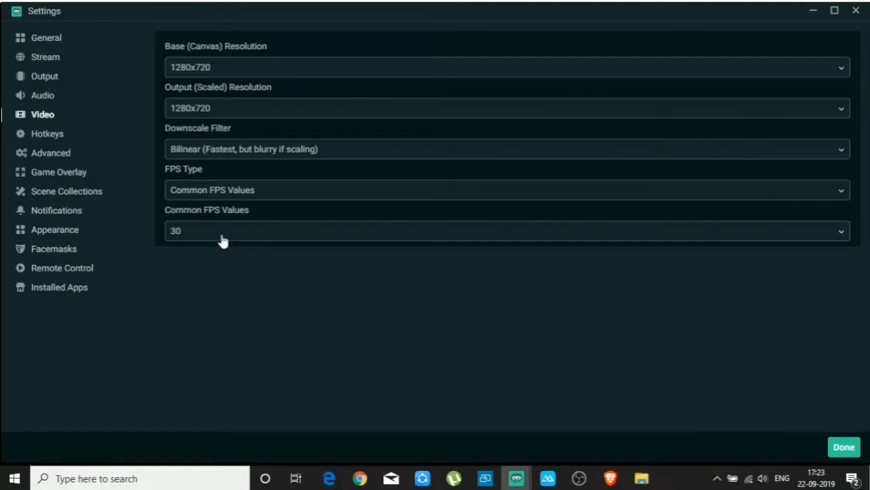
- Review the available common FPS values and keep the frame rate at 30
click(223, 240)
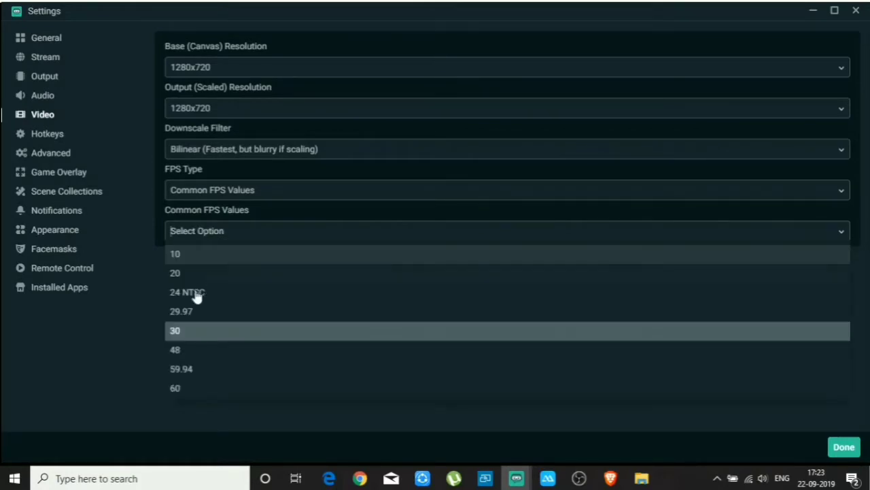
click(177, 333)
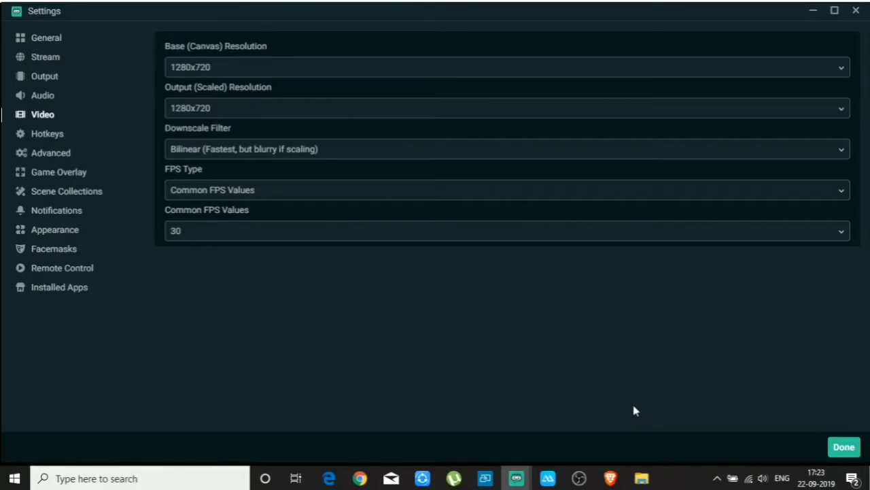
click(608, 234)
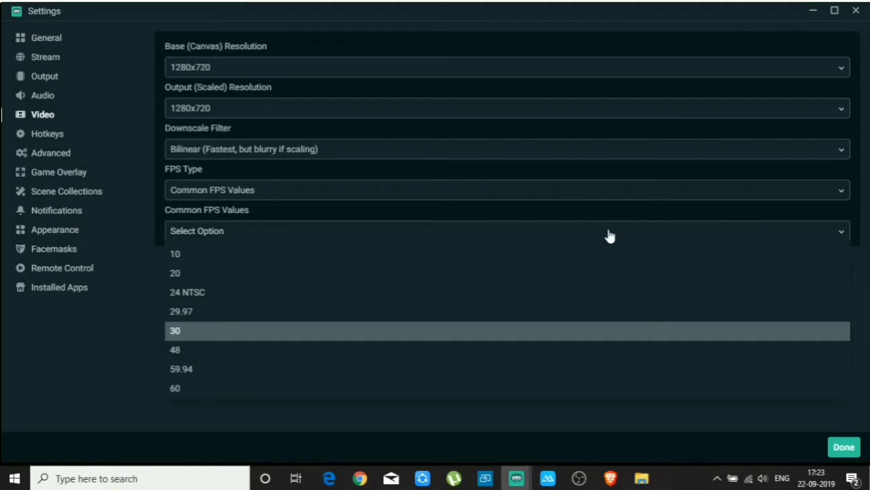
click(145, 335)
click(211, 231)
click(136, 313)
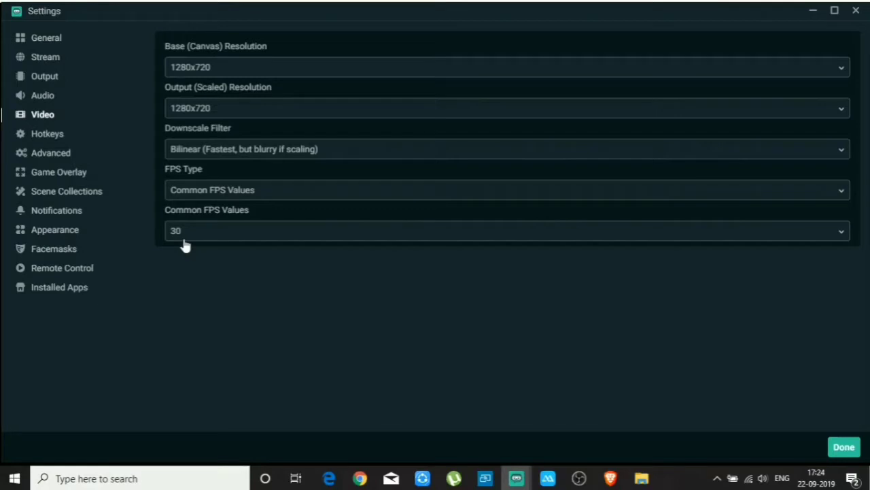
- In the Advanced settings, keep the process priority at Idle and the video color format at NV12
click(47, 150)
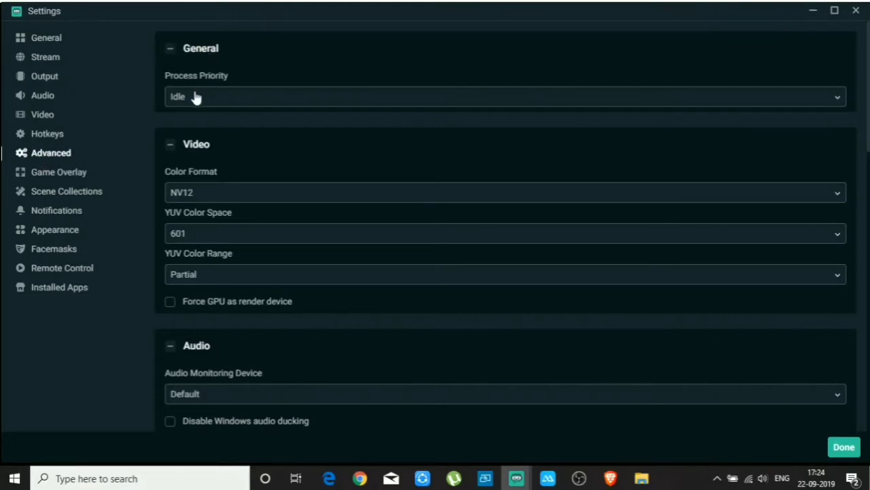
click(248, 102)
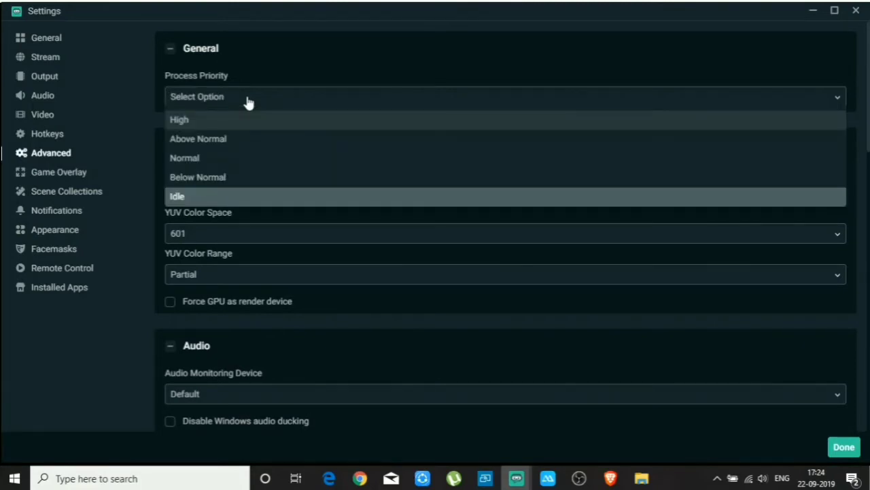
click(203, 193)
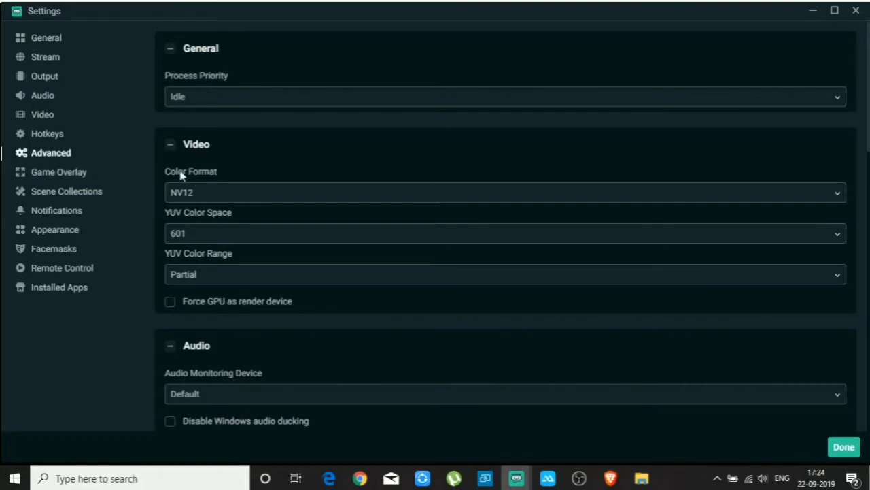
click(315, 195)
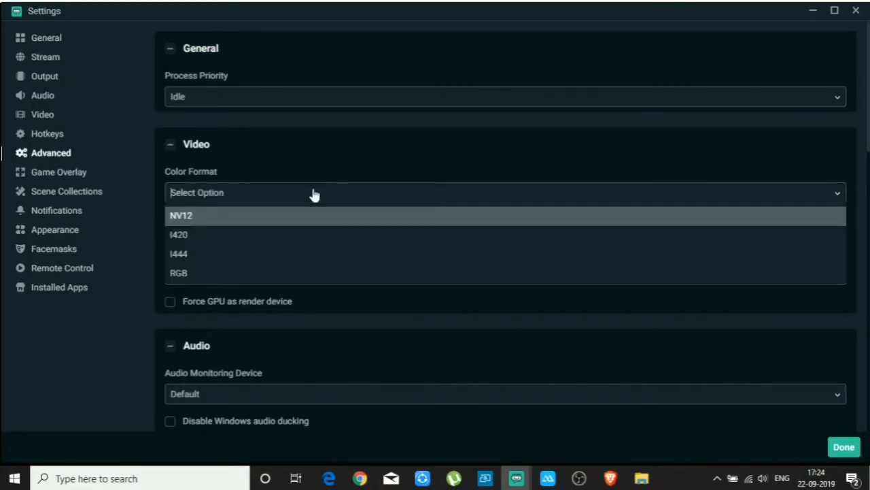
click(224, 220)
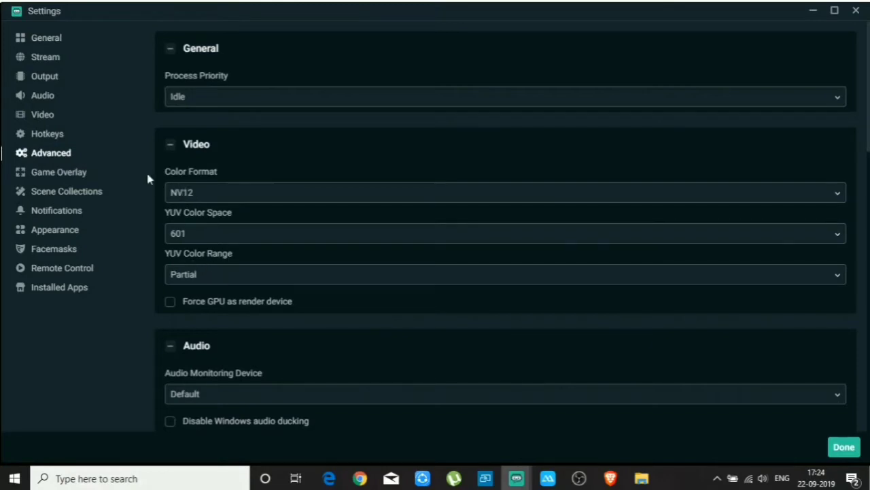
- Look through the remaining advanced settings for color, audio, recording, replay buffer, stream delay, automatic reconnection, network, sources and media files
scroll(157, 161, down, 1)
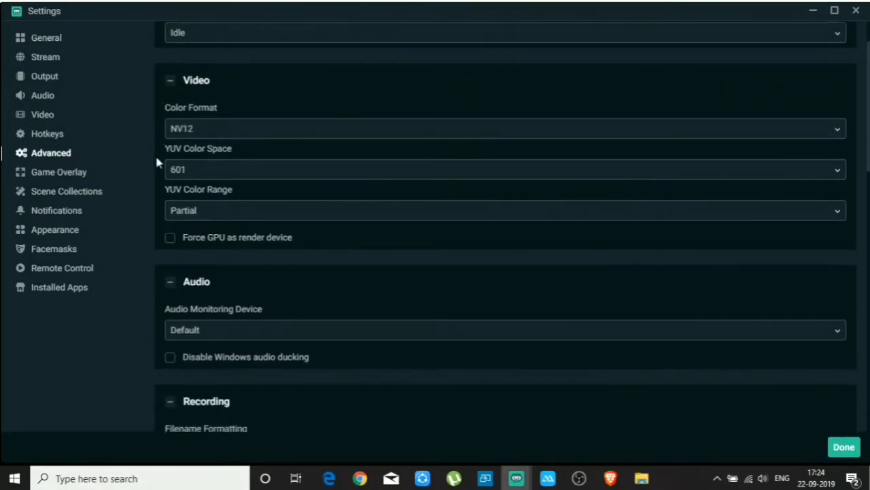
scroll(156, 158, up, 1)
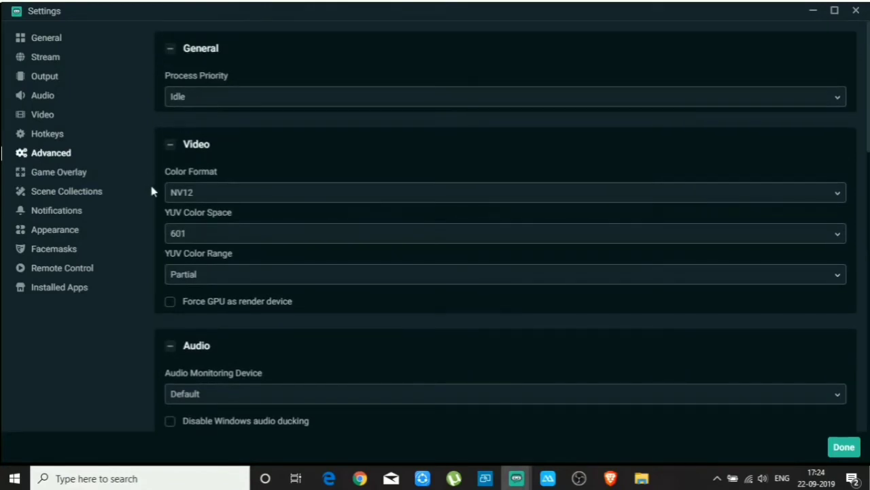
scroll(161, 223, down, 3)
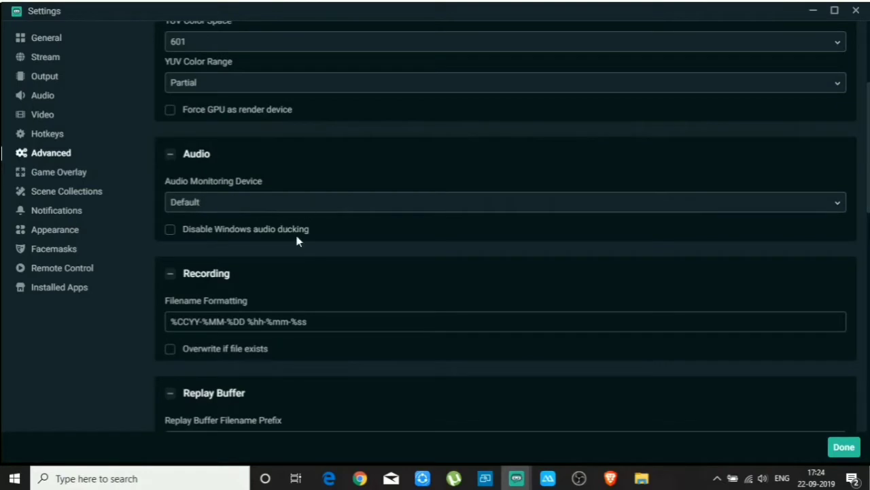
scroll(242, 251, down, 2)
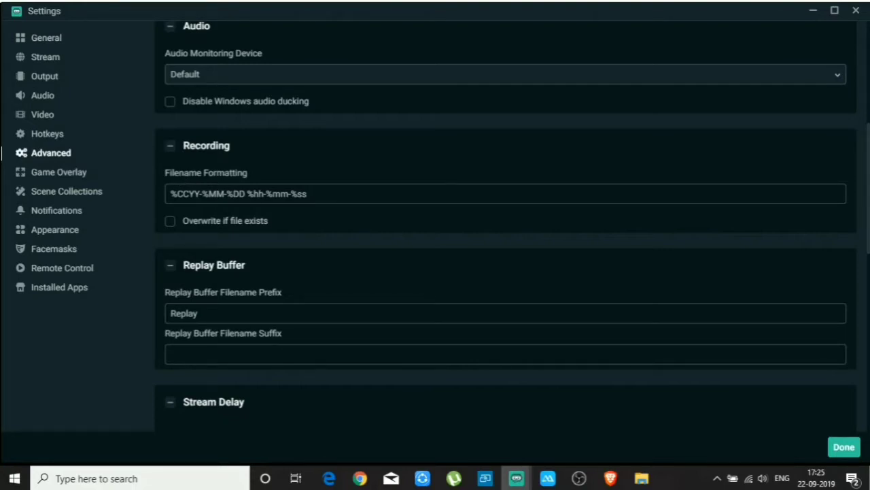
scroll(302, 248, down, 1)
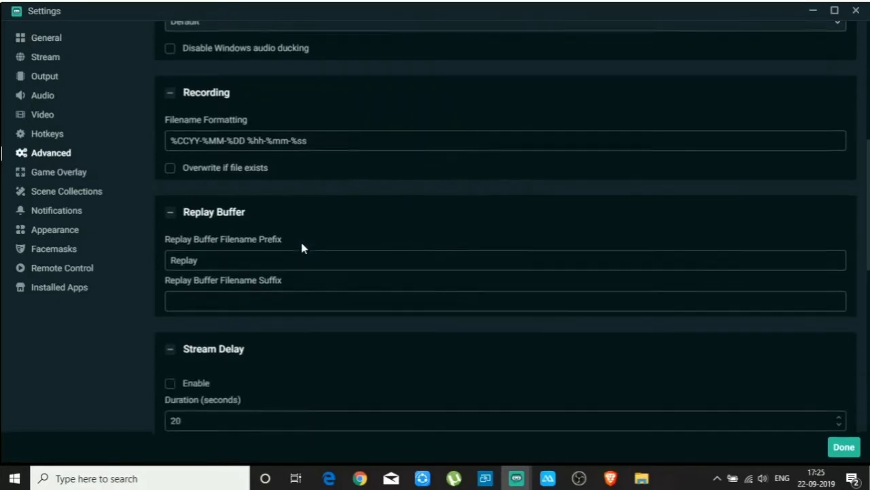
scroll(177, 209, down, 3)
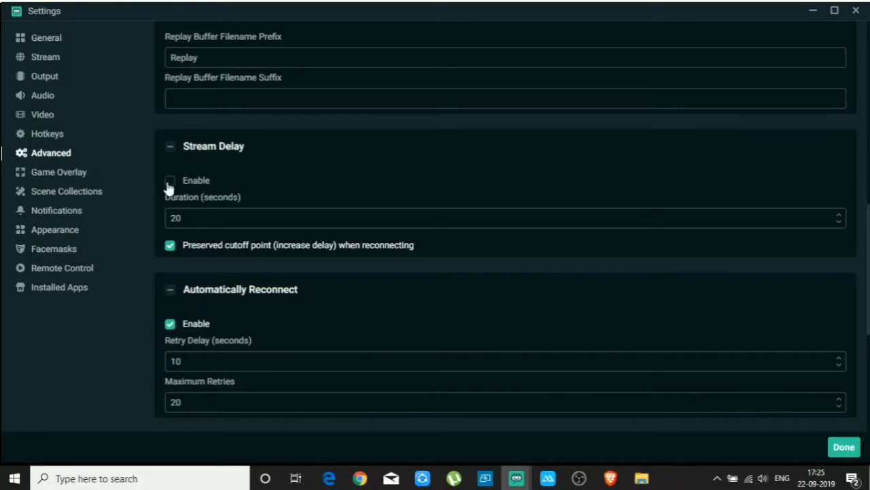
click(196, 217)
scroll(284, 308, down, 2)
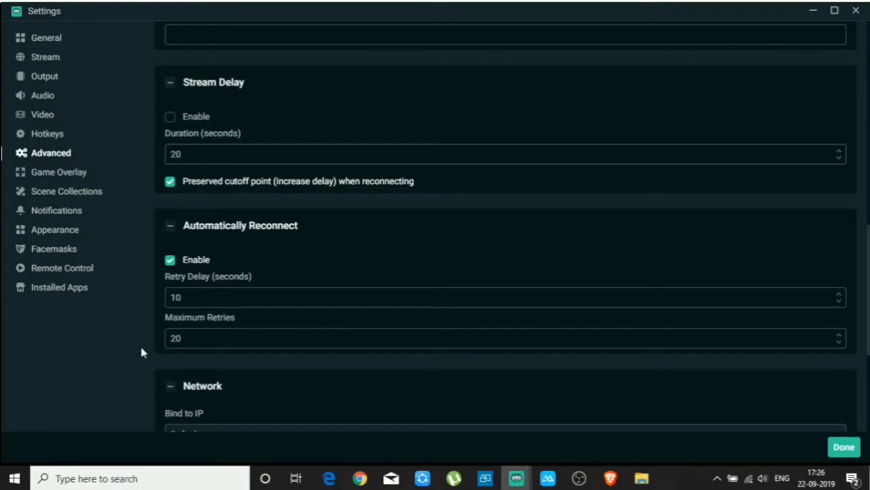
scroll(273, 350, down, 3)
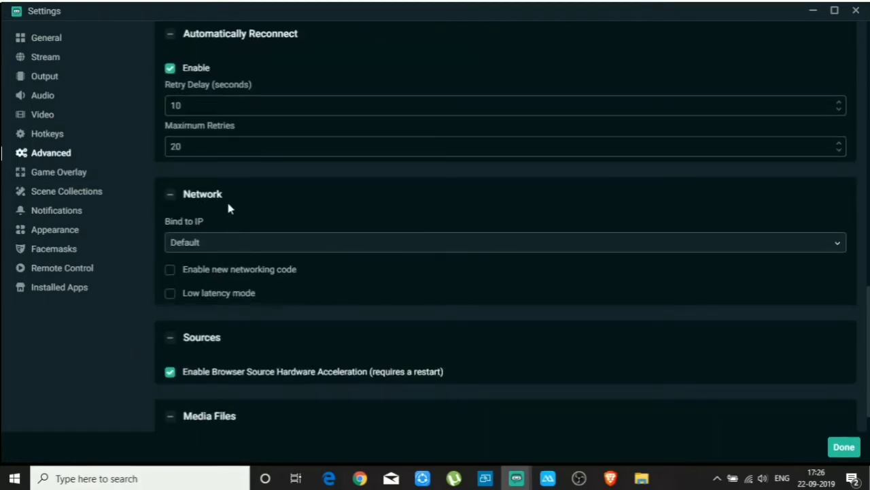
scroll(293, 350, down, 1)
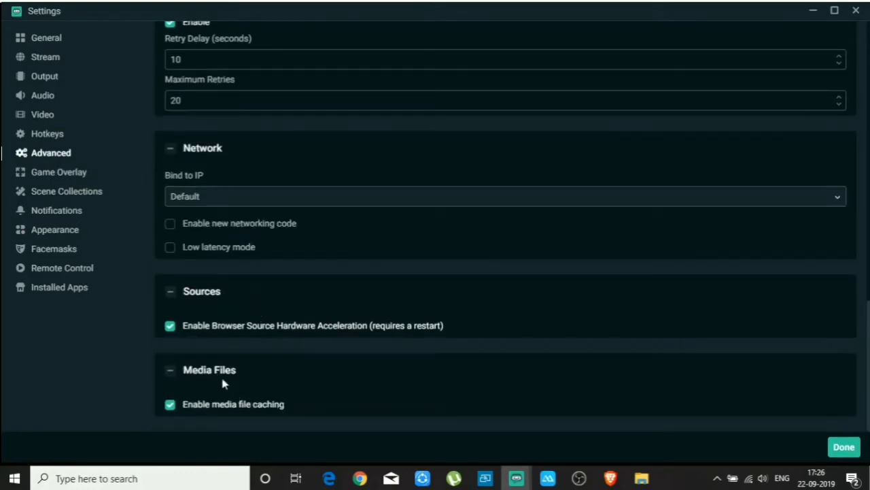
scroll(367, 378, up, 15)
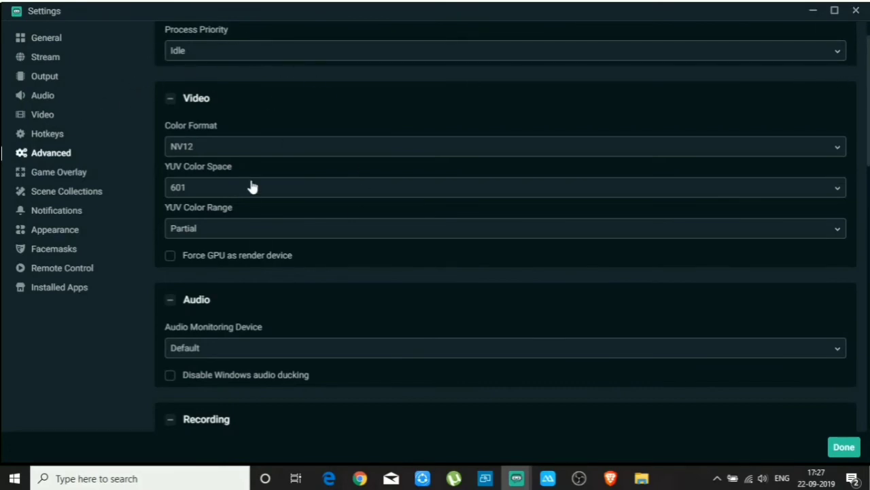
- Finish the settings, minimize the OBS Studio window and bring the Streamlabs OBS main window to the front
click(844, 448)
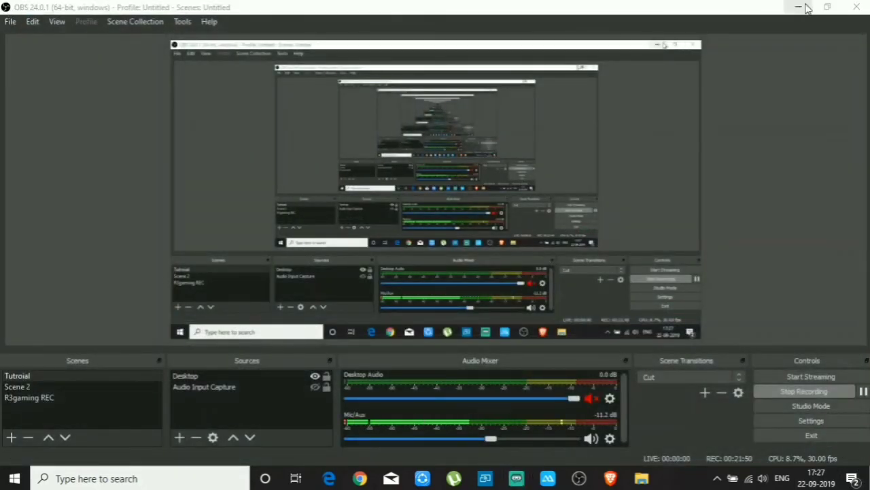
click(809, 9)
click(516, 478)
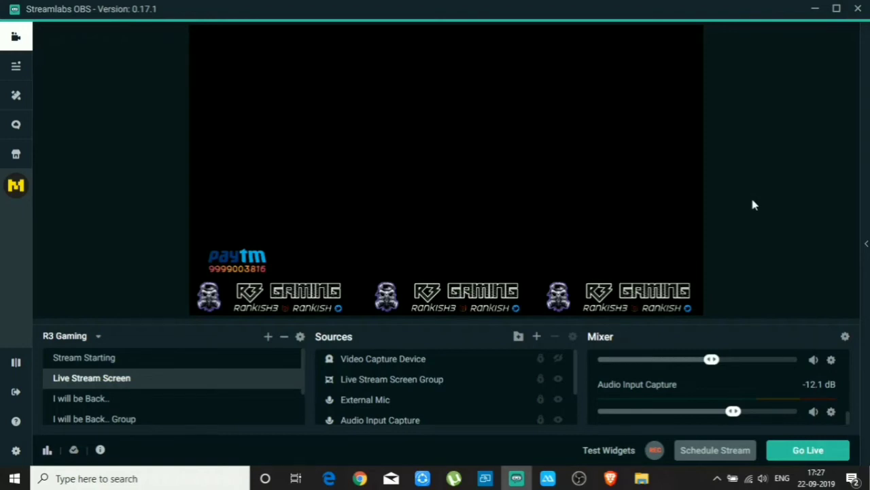
- Look through the sources of the Live Stream Screen scene
scroll(514, 387, down, 2)
scroll(521, 396, up, 1)
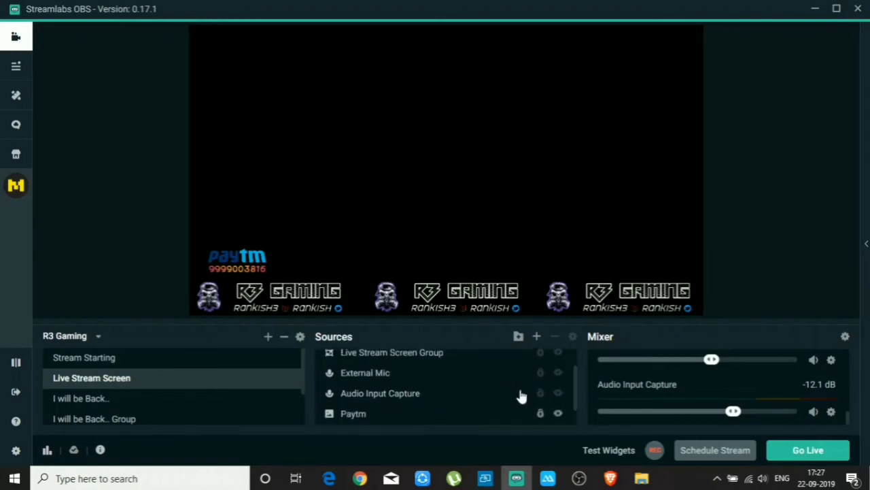
scroll(521, 396, up, 1)
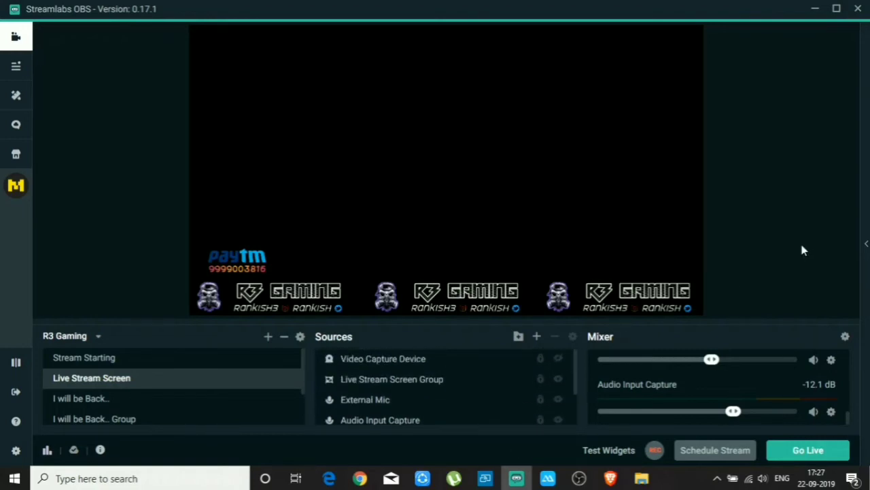